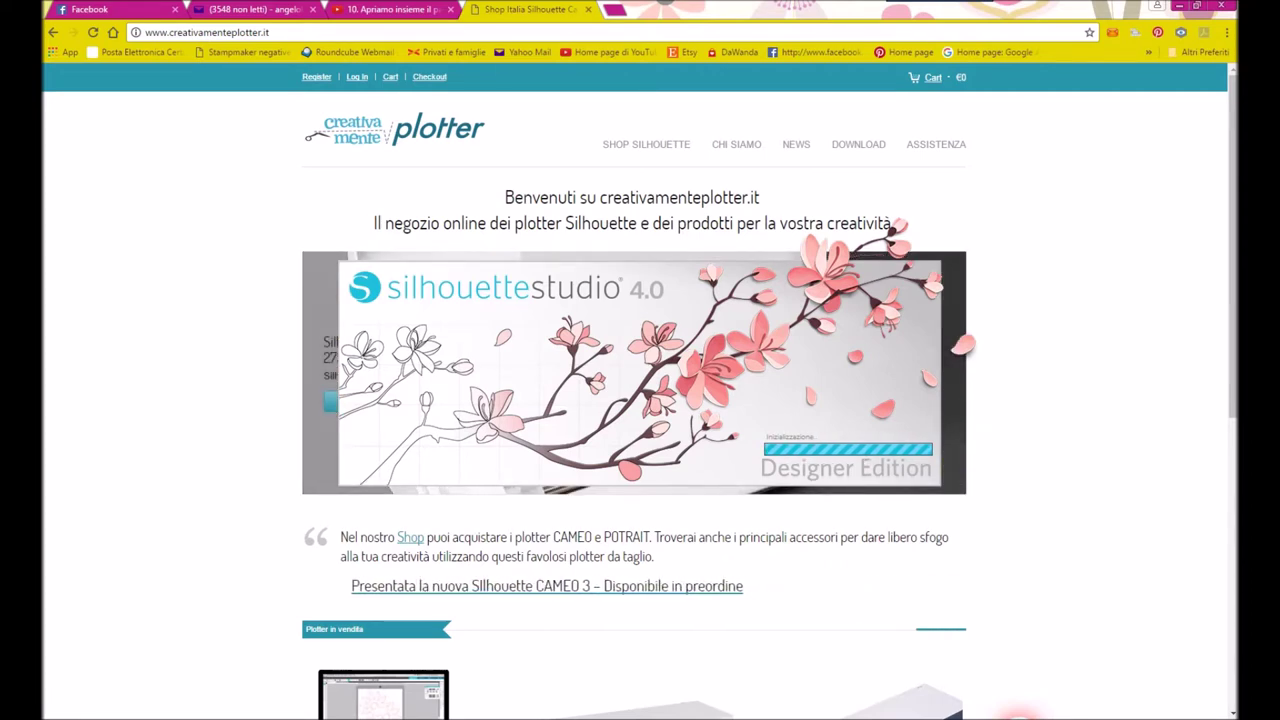
- Switch to Silhouette Studio and make sure the Centro di Rotazione option is enabled in the default preferences
{"action": "left_click", "coordinate": [622, 285]}
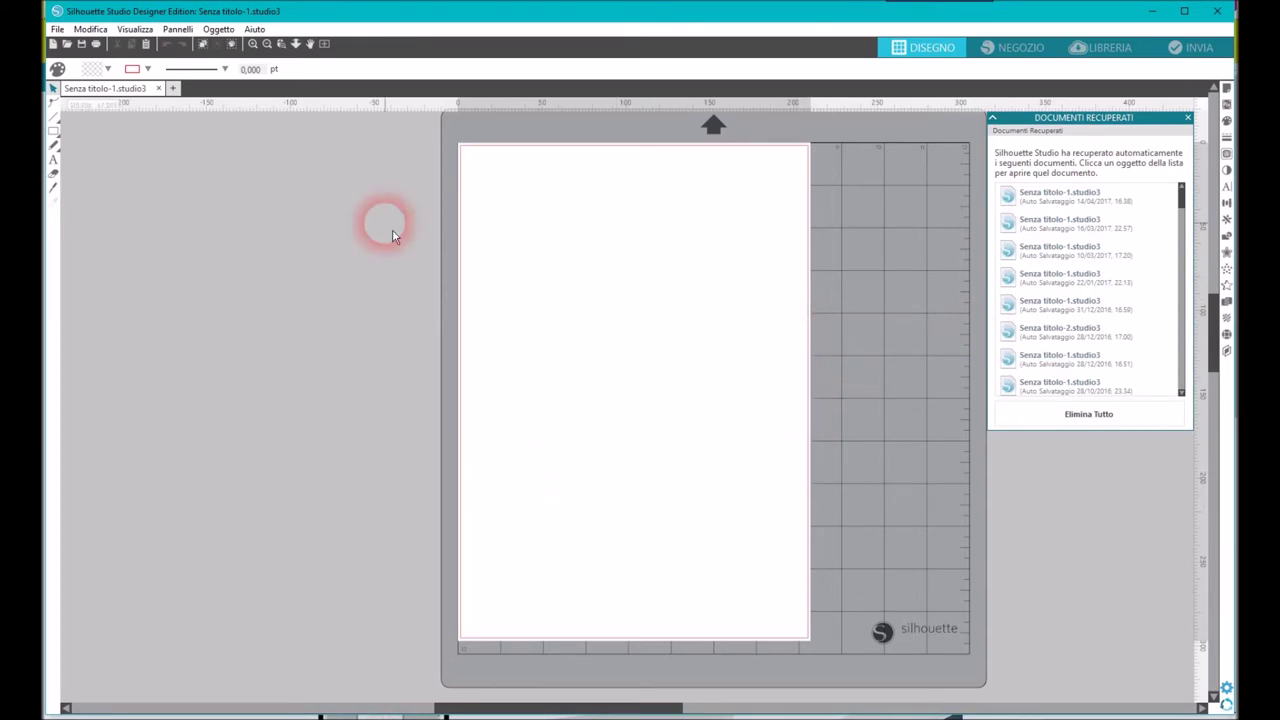
{"action": "left_click", "coordinate": [90, 29]}
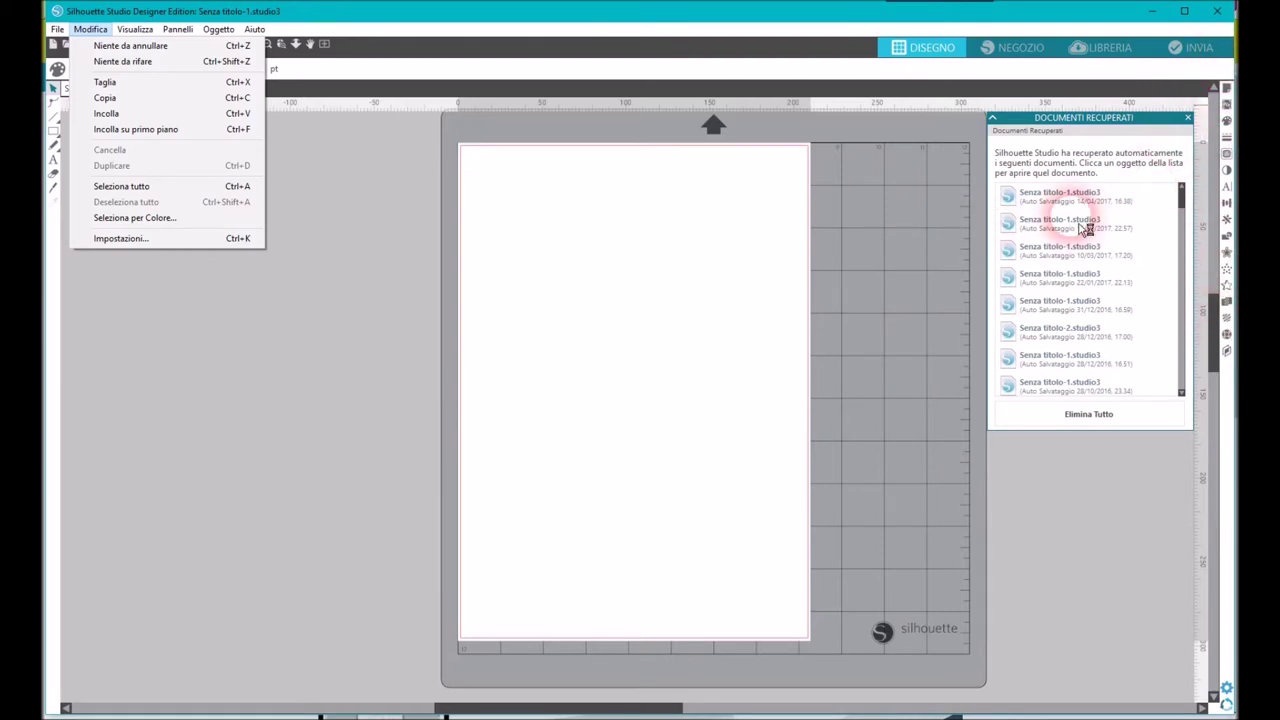
{"action": "left_click", "coordinate": [135, 29]}
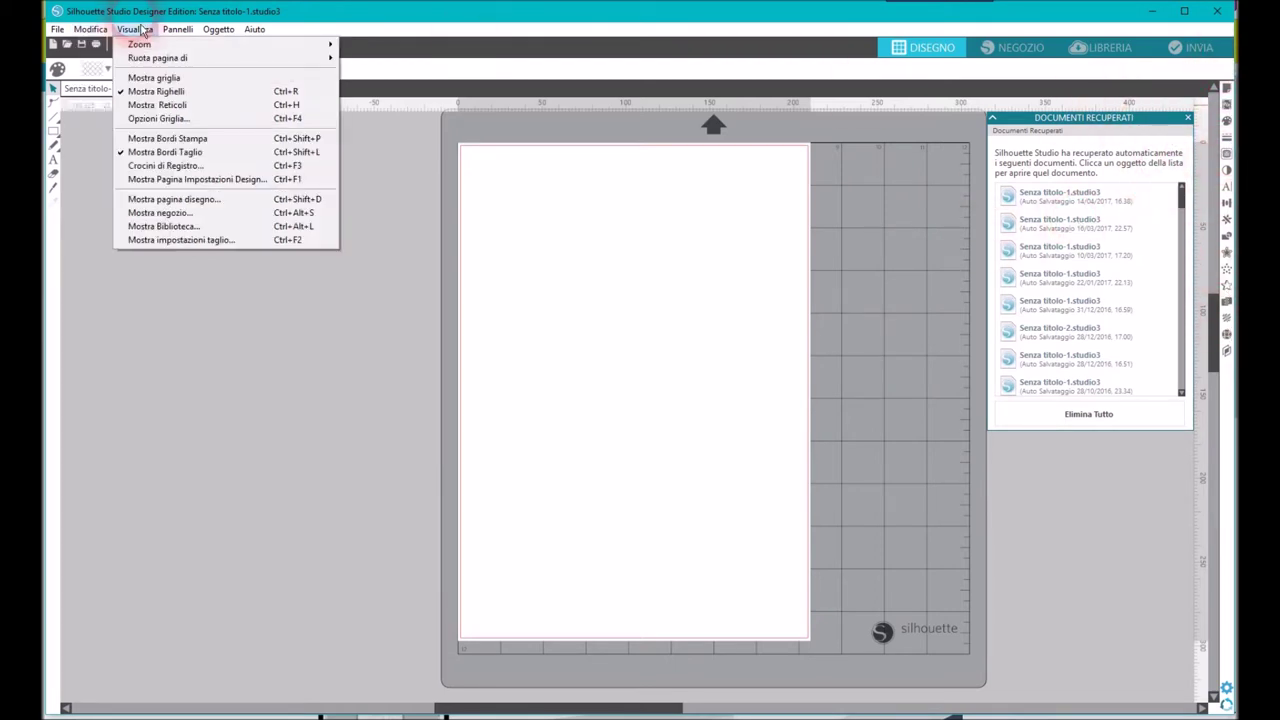
{"action": "mouse_move", "coordinate": [83, 32]}
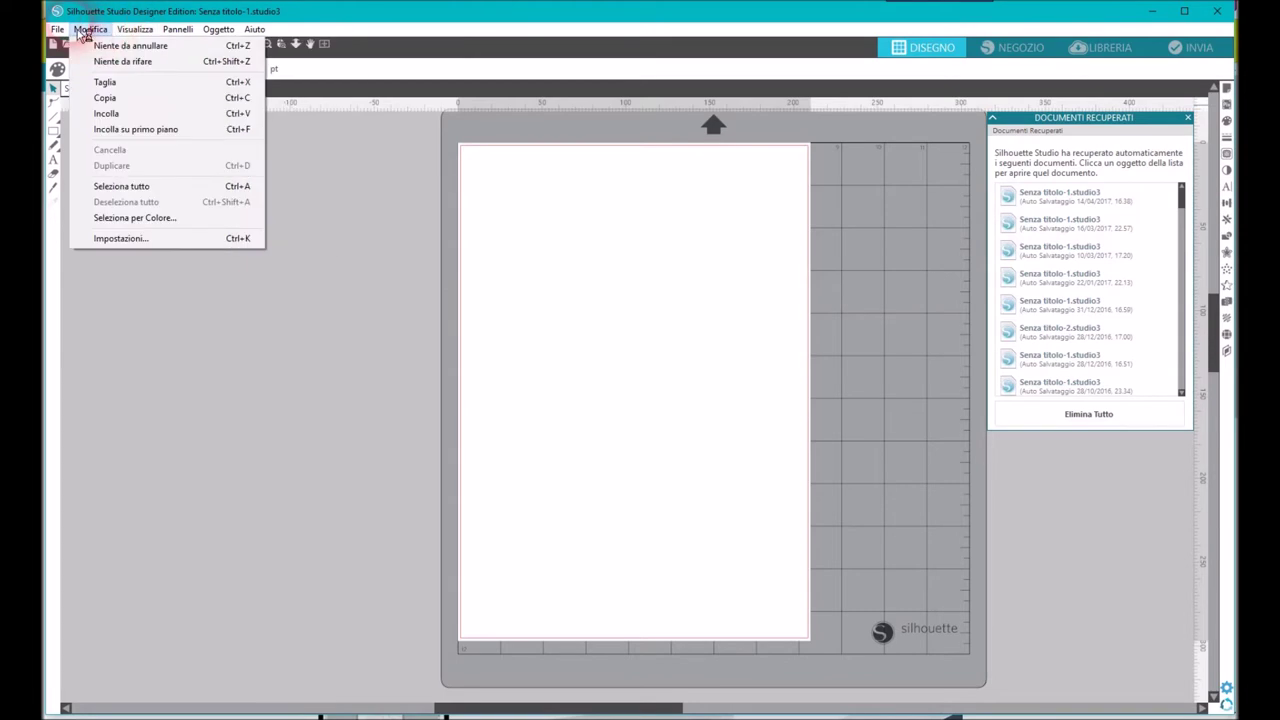
{"action": "left_click", "coordinate": [120, 238]}
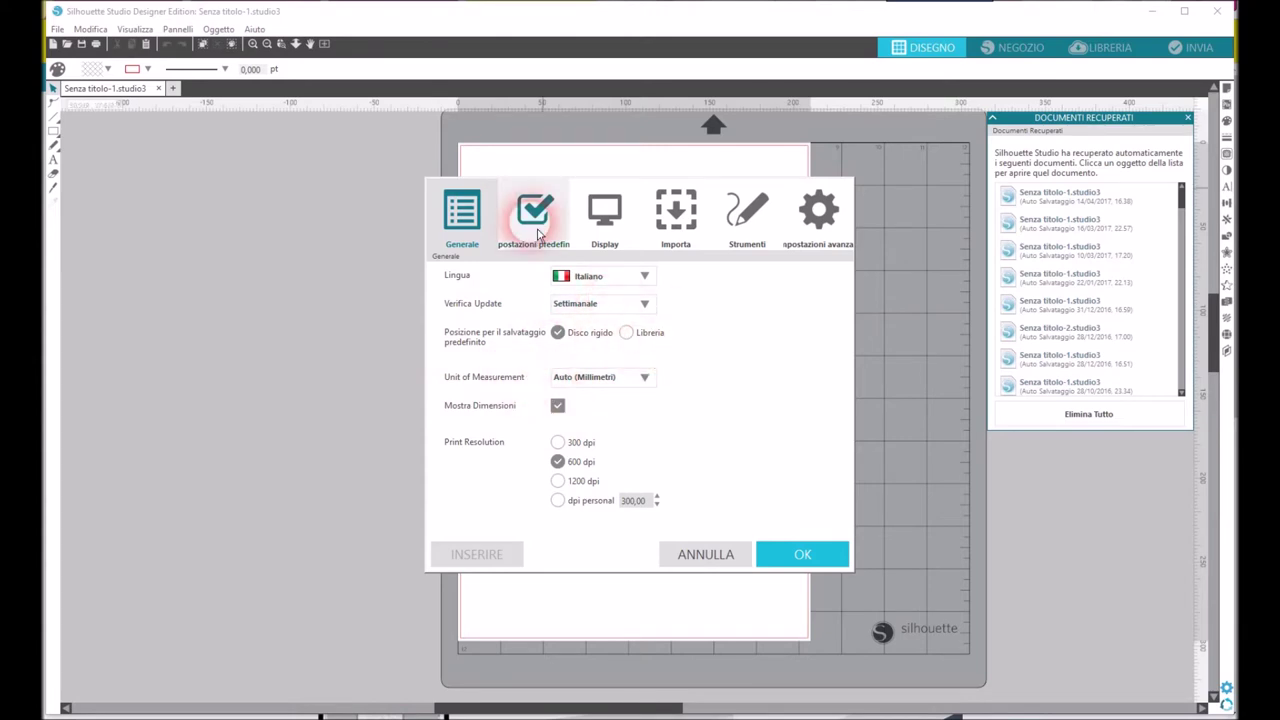
{"action": "left_click", "coordinate": [538, 233]}
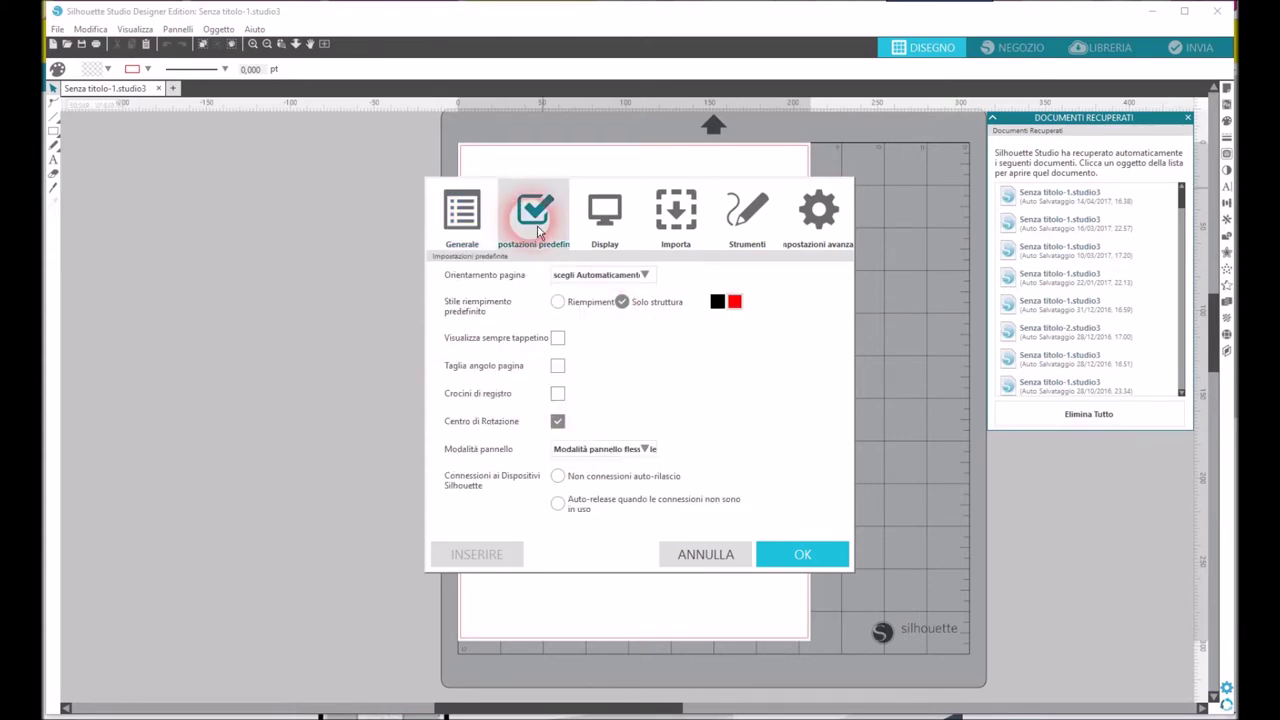
{"action": "left_click", "coordinate": [559, 423]}
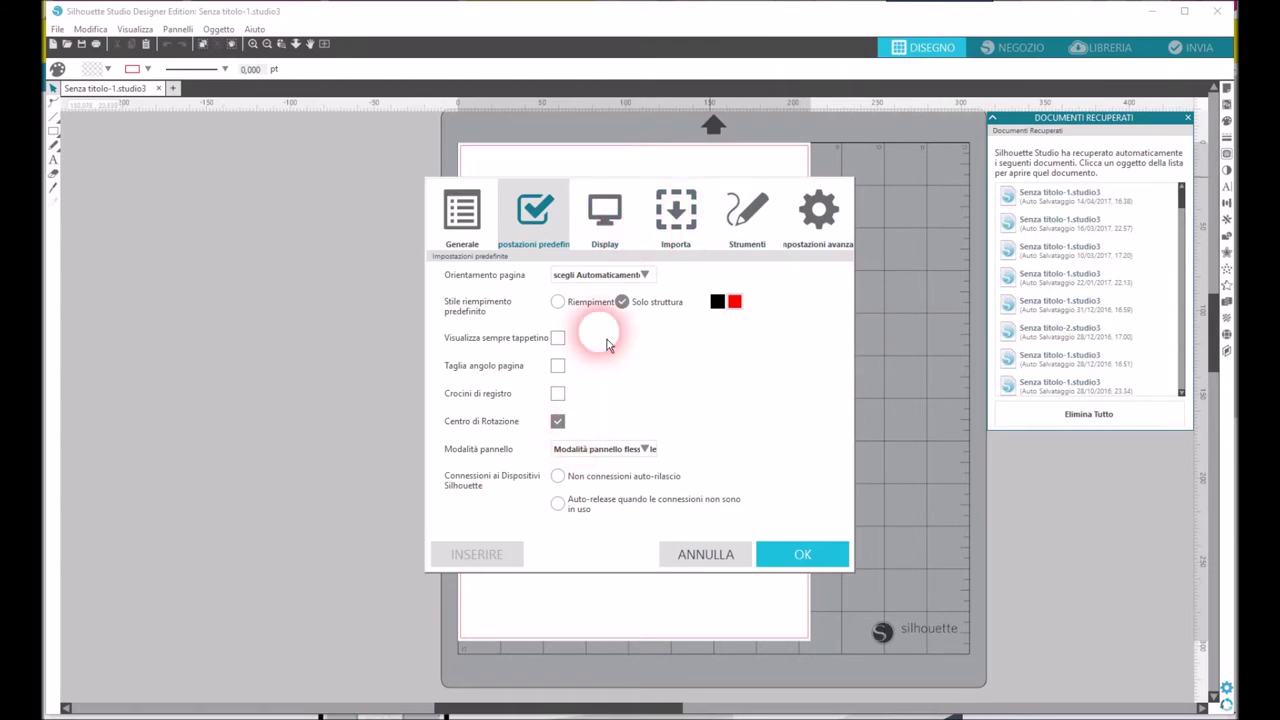
- Review the display, import, tool and advanced preferences, keep the background colour Grigio, and accept the preferences
{"action": "left_click", "coordinate": [605, 215]}
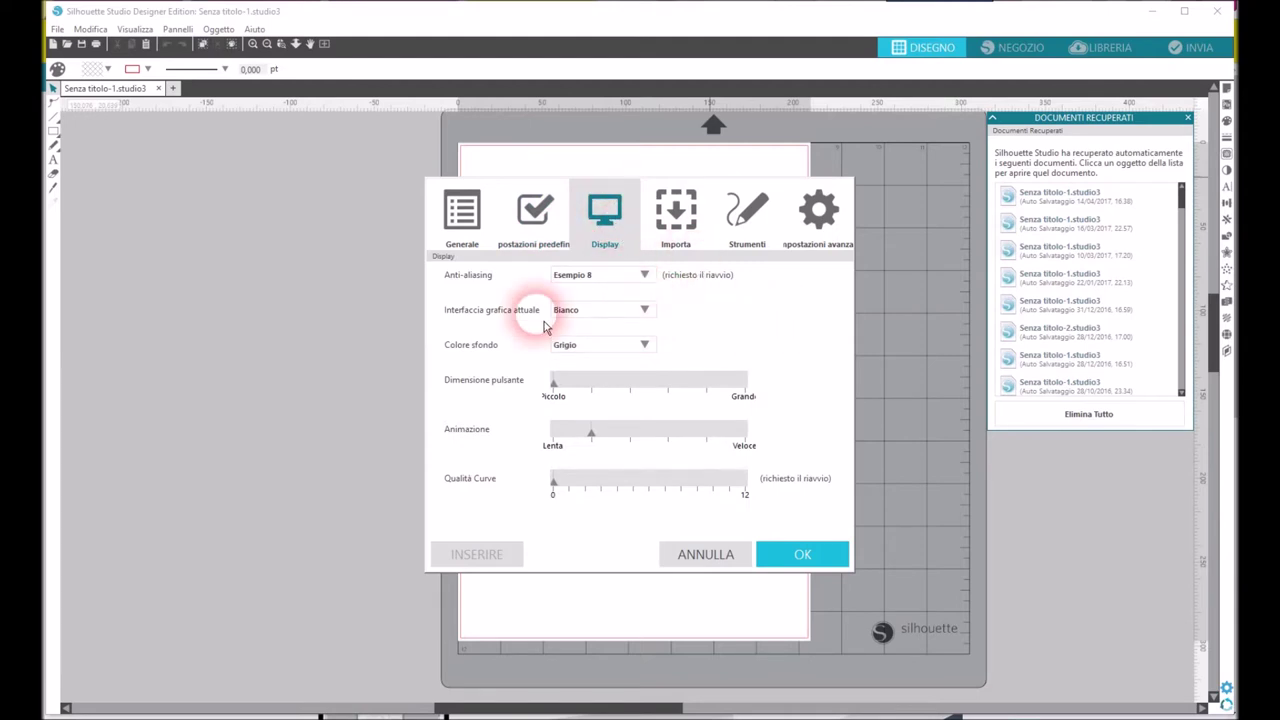
{"action": "left_click", "coordinate": [644, 344]}
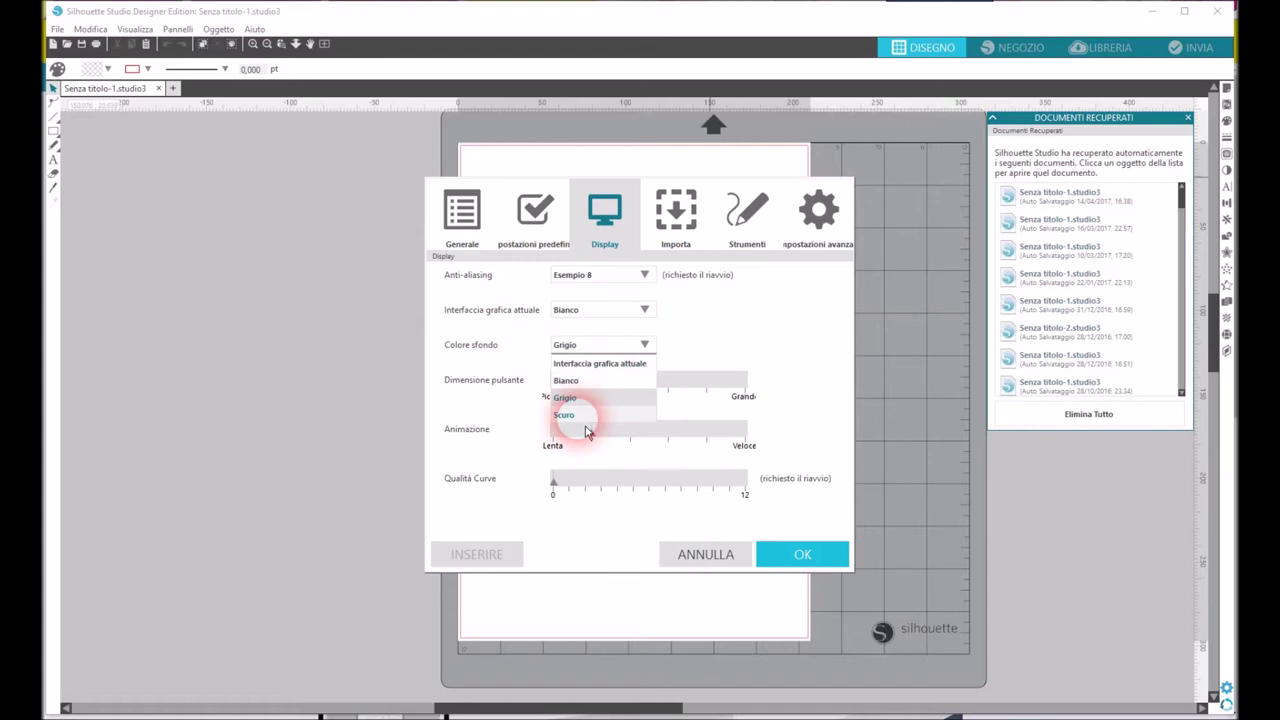
{"action": "left_click", "coordinate": [565, 398]}
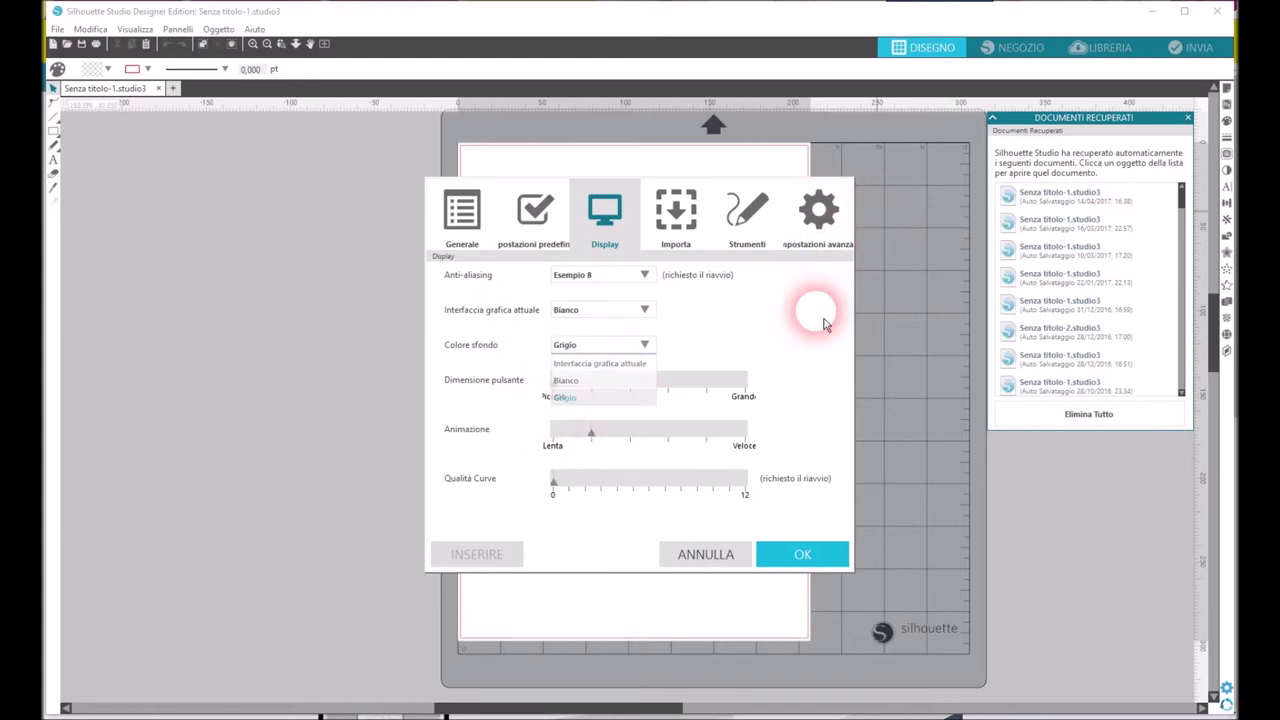
{"action": "left_click", "coordinate": [692, 225]}
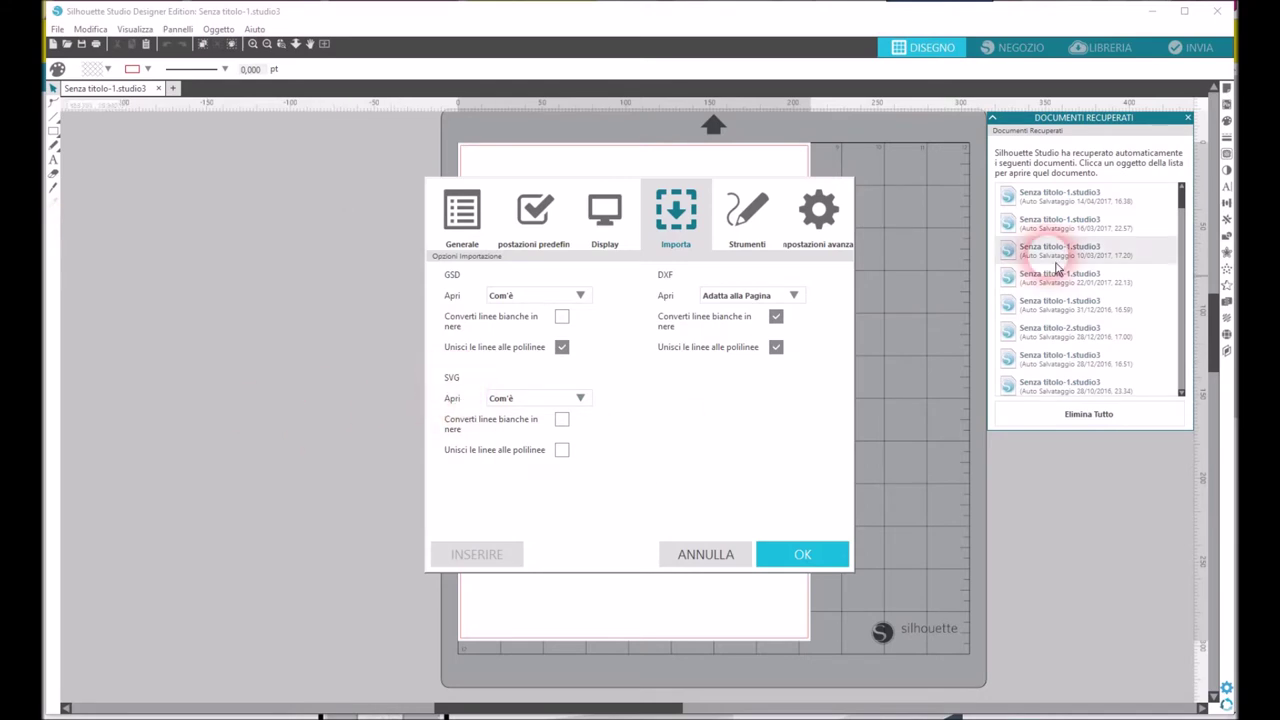
{"action": "left_click", "coordinate": [747, 212]}
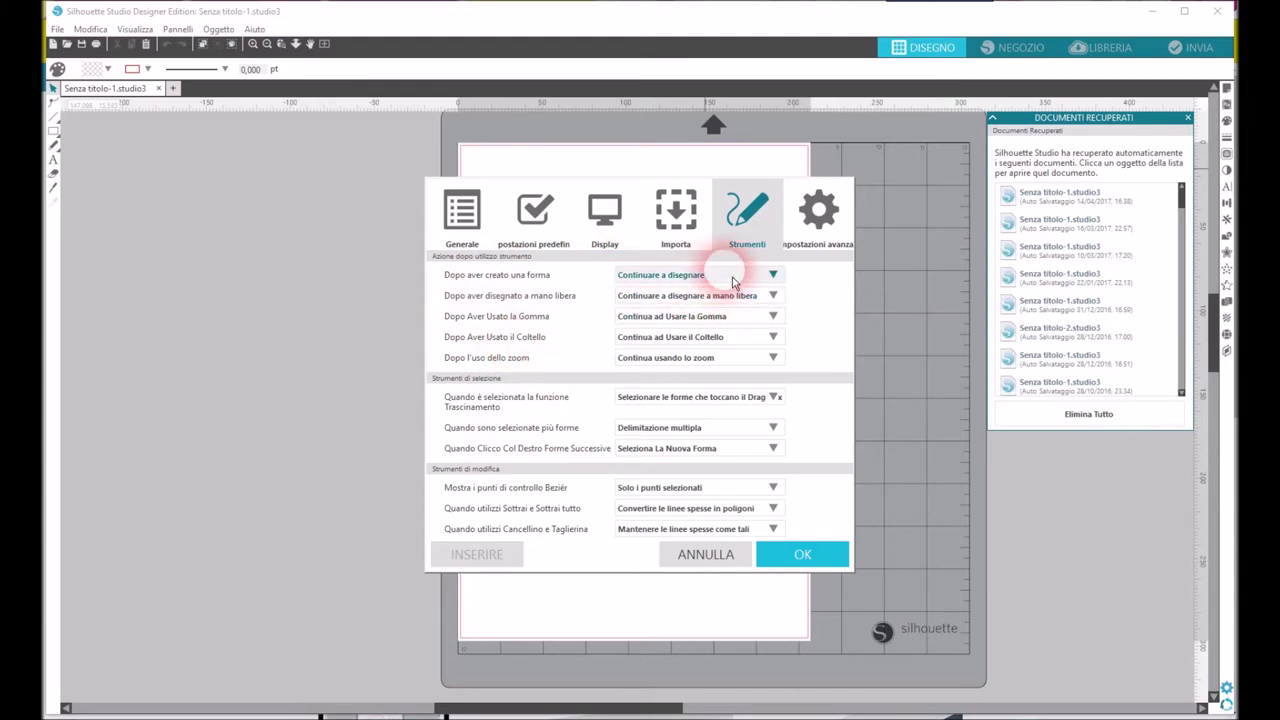
{"action": "left_click", "coordinate": [773, 275]}
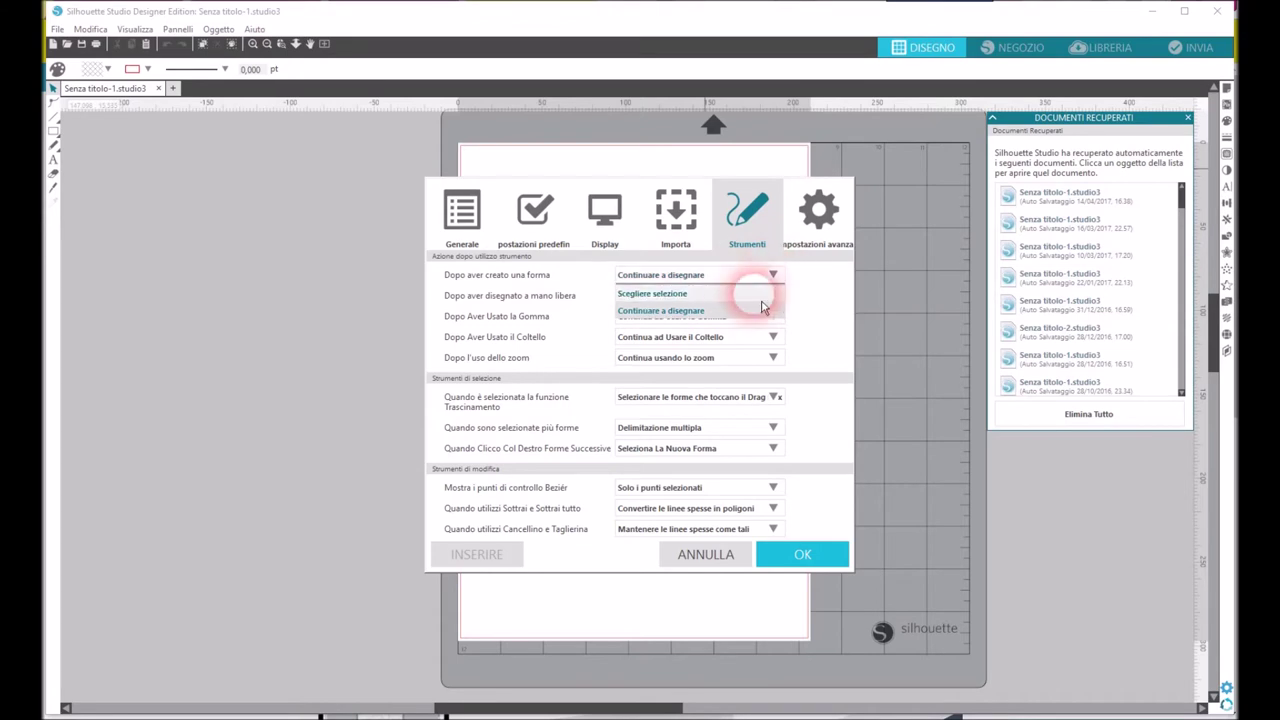
{"action": "left_click", "coordinate": [600, 338]}
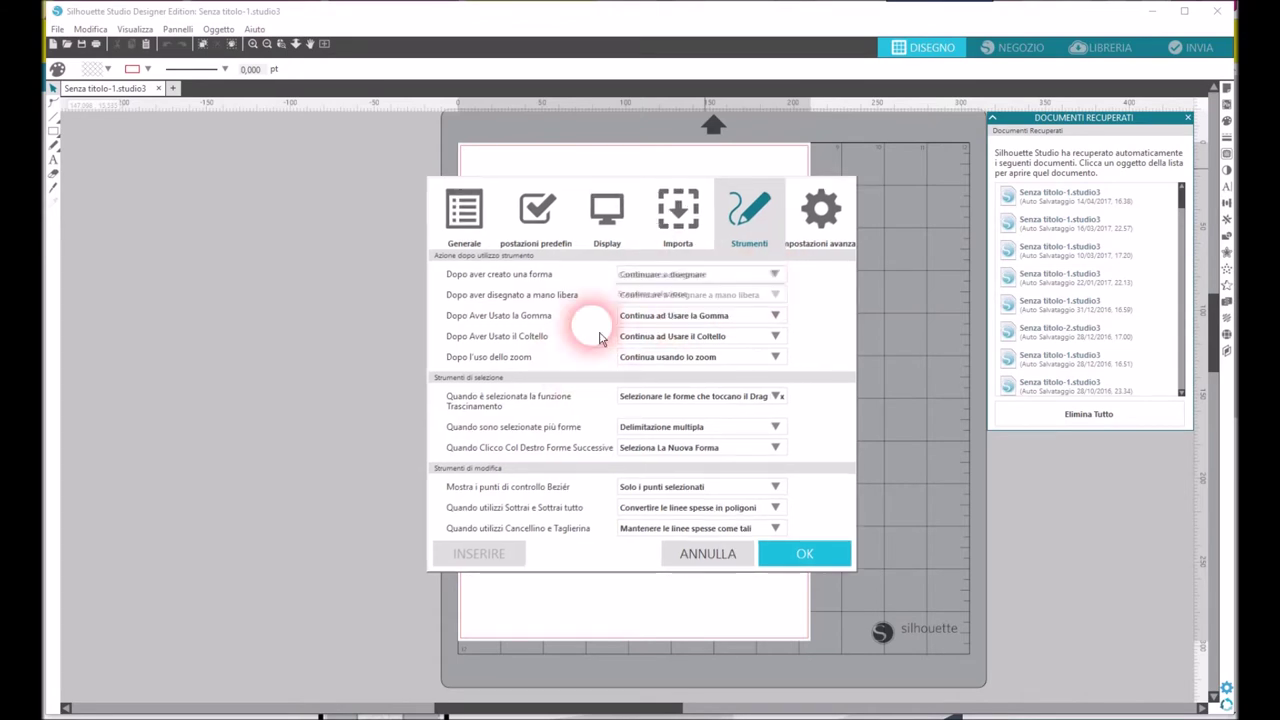
{"action": "left_click", "coordinate": [842, 234]}
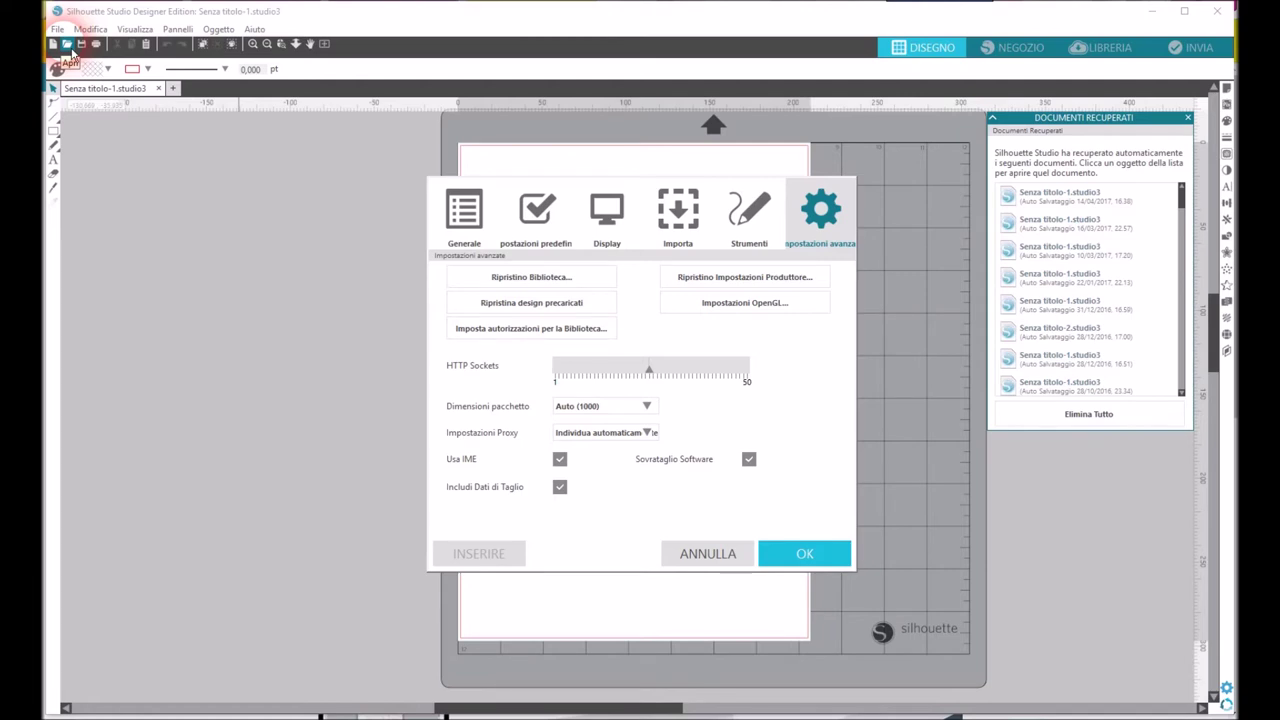
{"action": "left_click", "coordinate": [664, 258]}
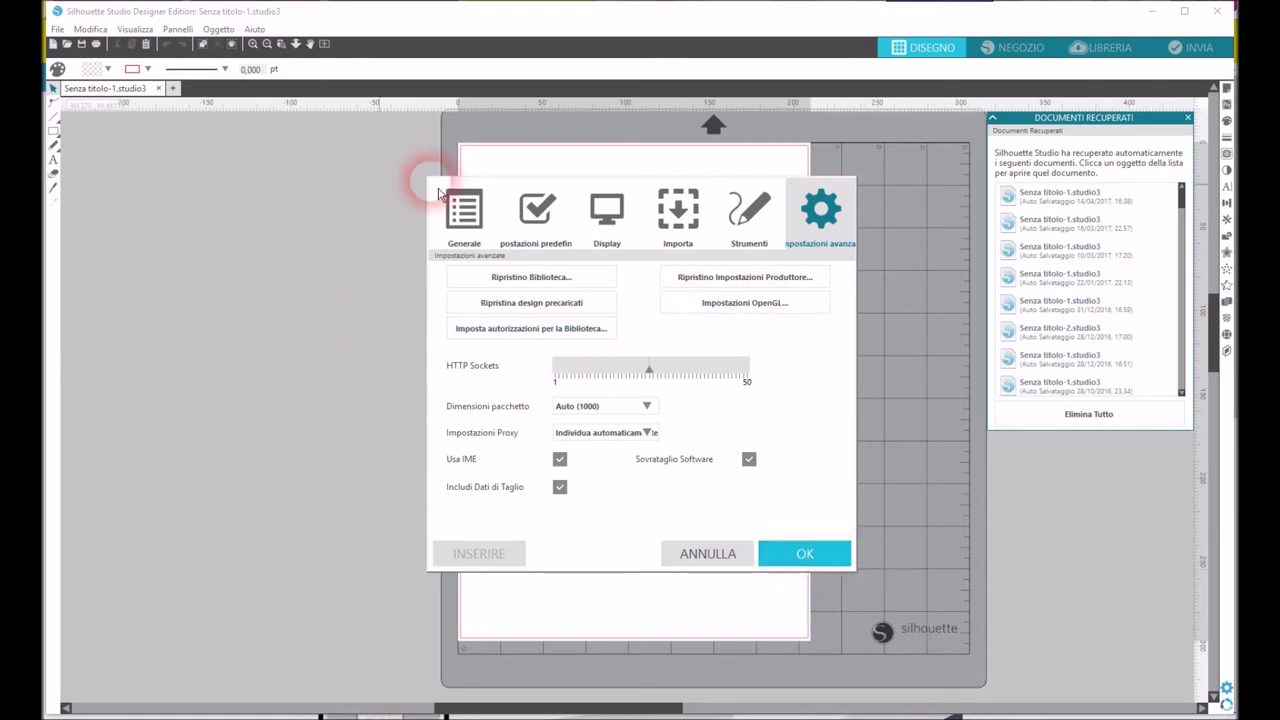
{"action": "left_click", "coordinate": [812, 556]}
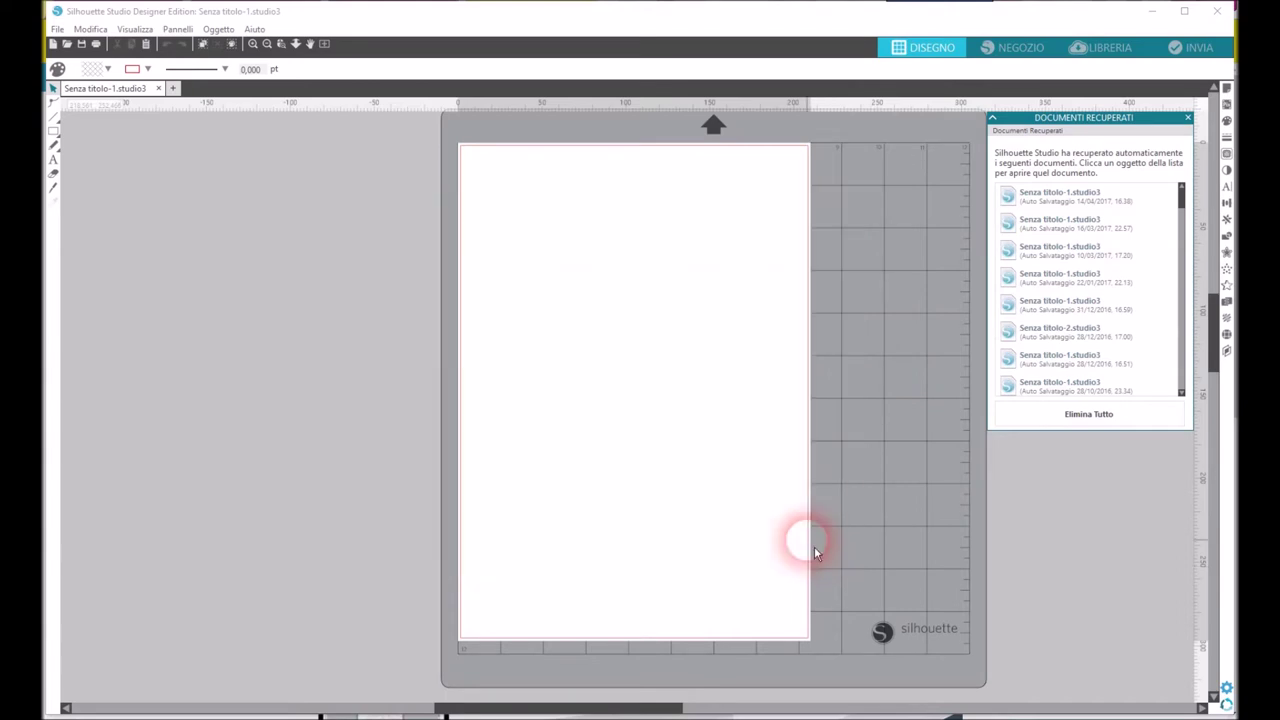
- Draw a circle about 79 mm in diameter in the upper half of the page
{"action": "left_click", "coordinate": [128, 133]}
{"action": "left_click", "coordinate": [62, 137]}
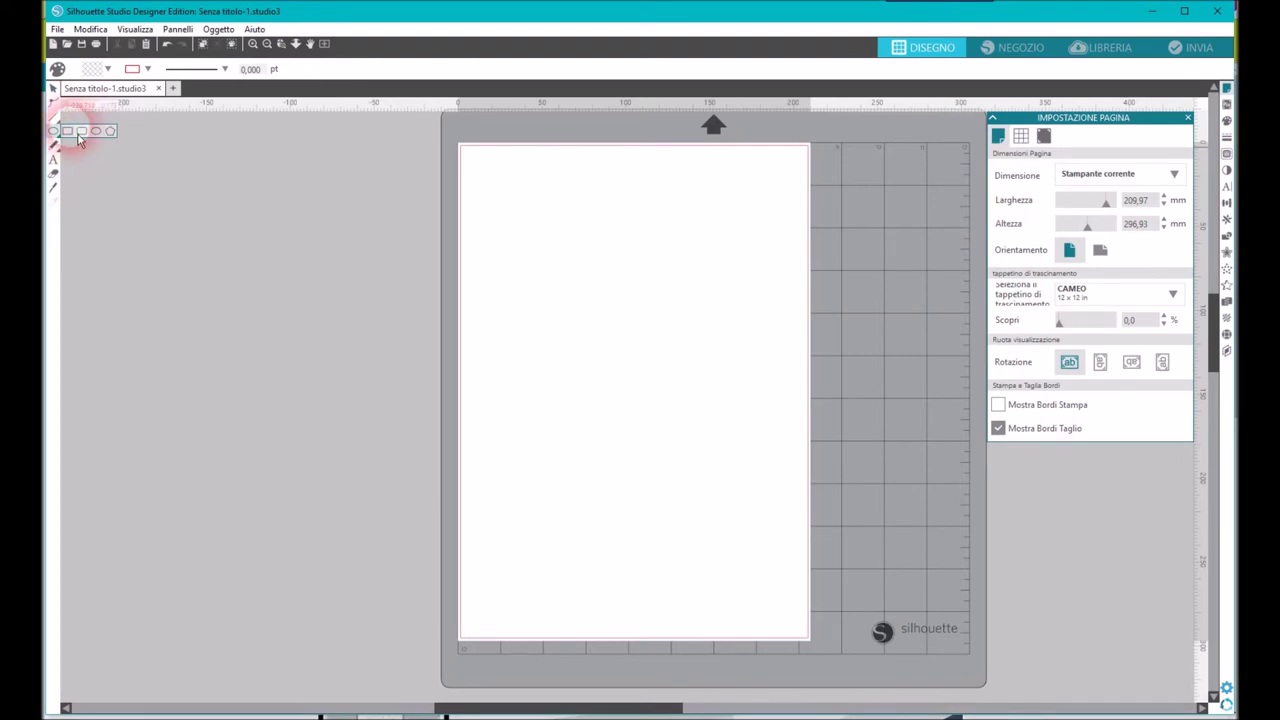
{"action": "left_click", "coordinate": [104, 139]}
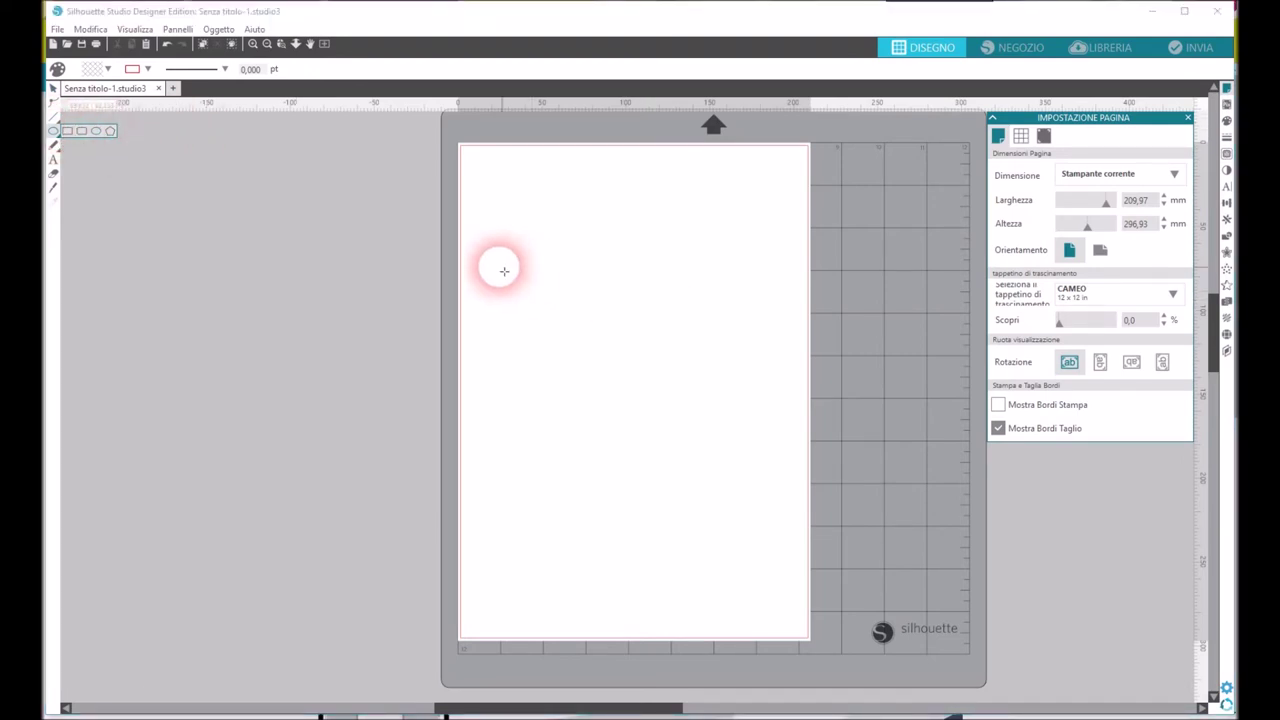
{"action": "left_click", "coordinate": [637, 287]}
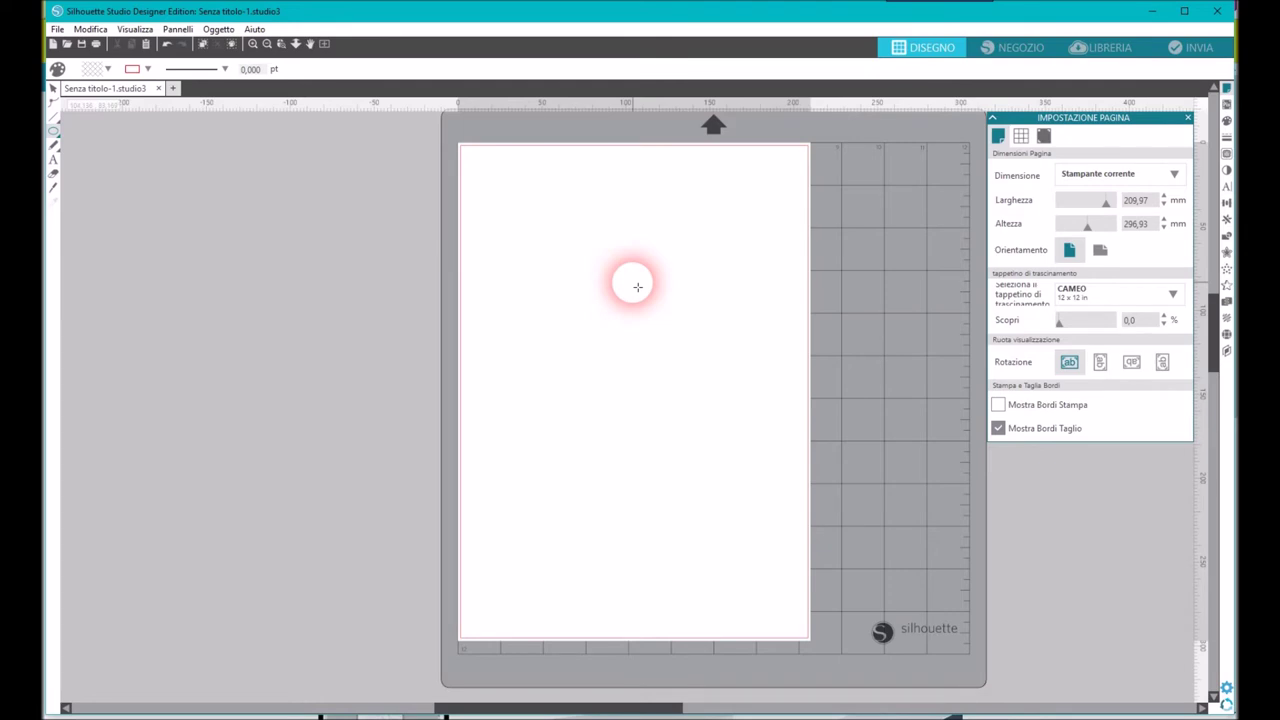
{"action": "left_click_drag", "start_coordinate": [603, 326], "coordinate": [669, 403]}
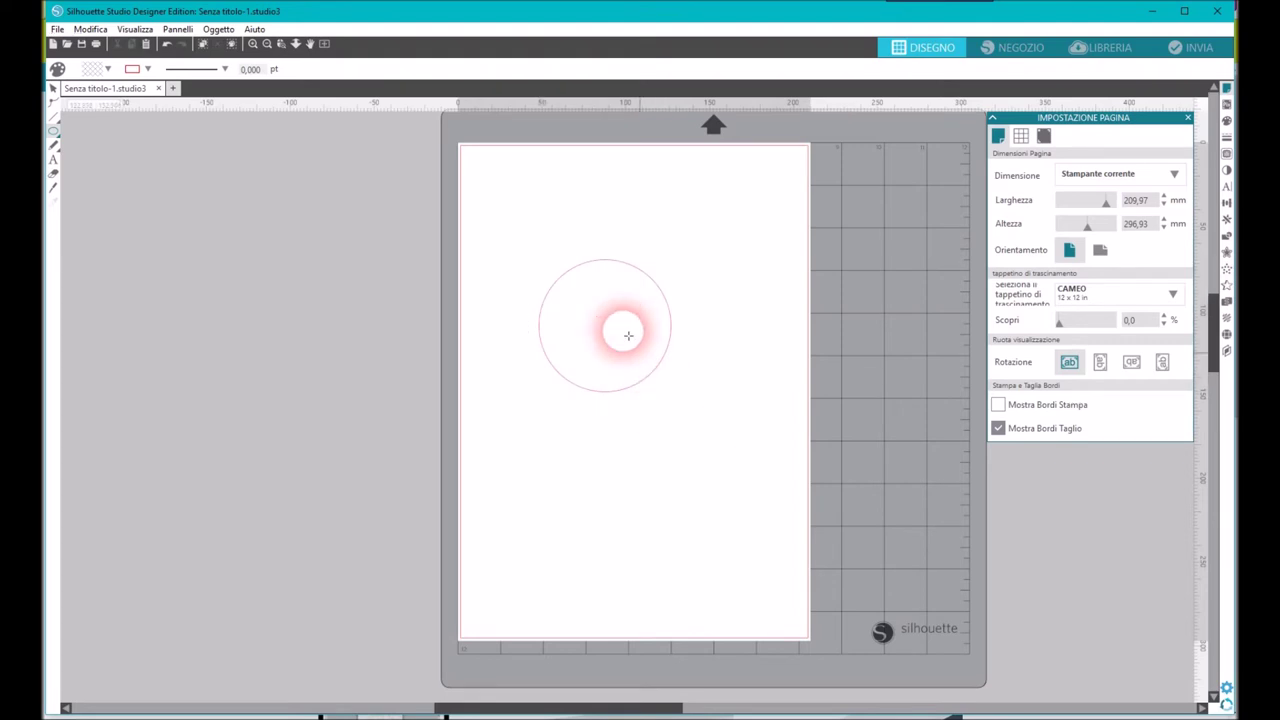
- Select the circle and move it lower on the page, with its centre at about X 103 mm, Y 170 mm
{"action": "left_click", "coordinate": [55, 90]}
{"action": "left_click_drag", "start_coordinate": [651, 380], "coordinate": [674, 491]}
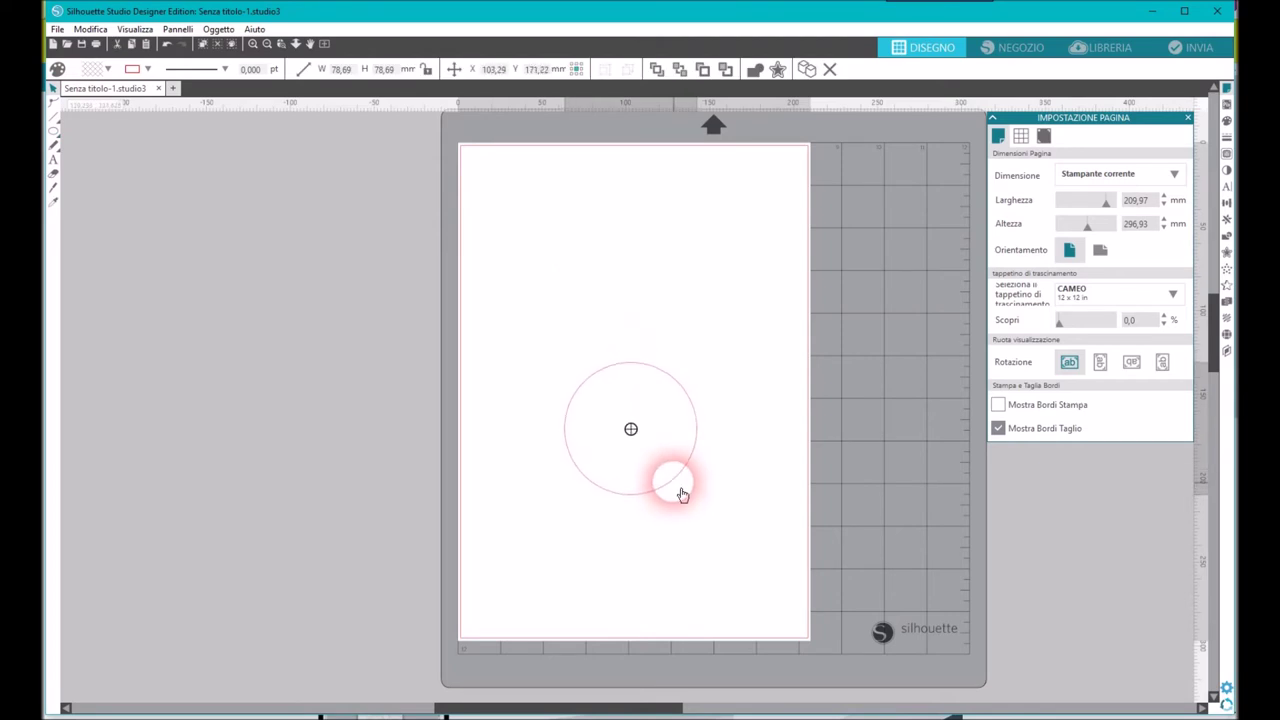
{"action": "left_click", "coordinate": [630, 435]}
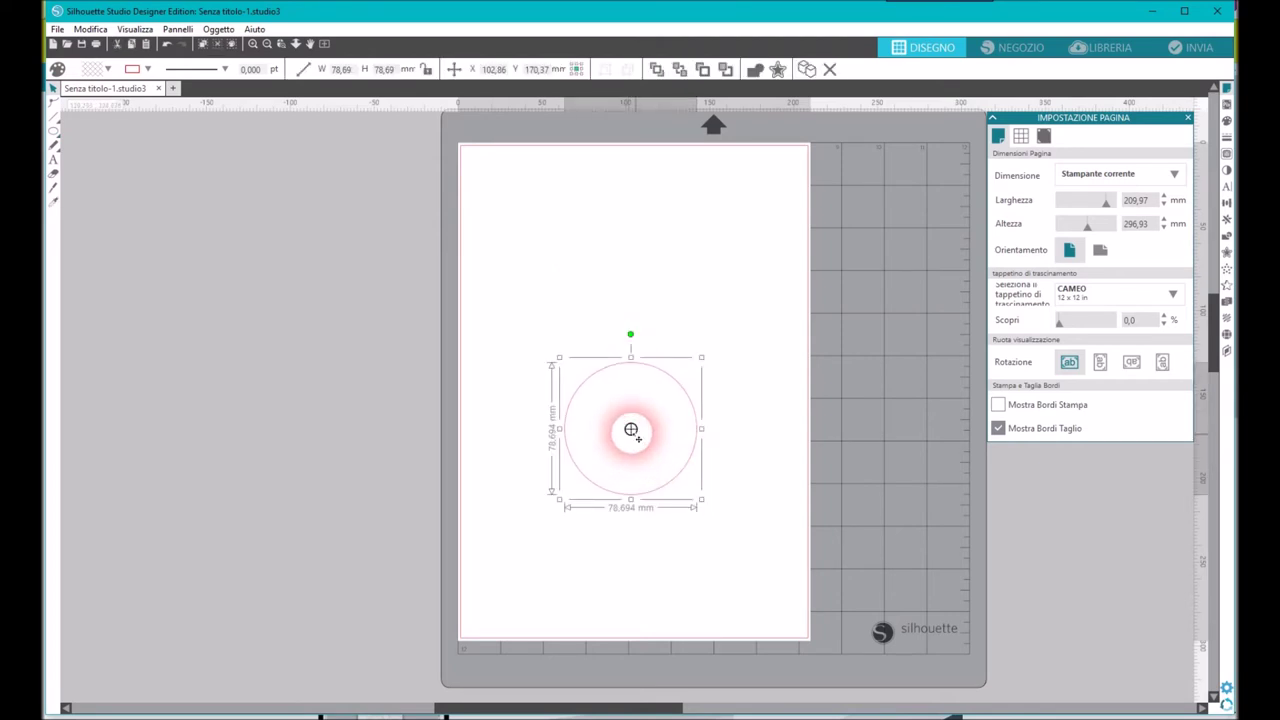
- Place a vertical guide at X 101 mm and a horizontal guide at Y 170 mm, and centre the circle on their intersection
{"action": "left_click", "coordinate": [666, 109]}
{"action": "left_click_drag", "start_coordinate": [674, 116], "coordinate": [1010, 430]}
{"action": "left_click_drag", "start_coordinate": [1200, 505], "coordinate": [629, 489]}
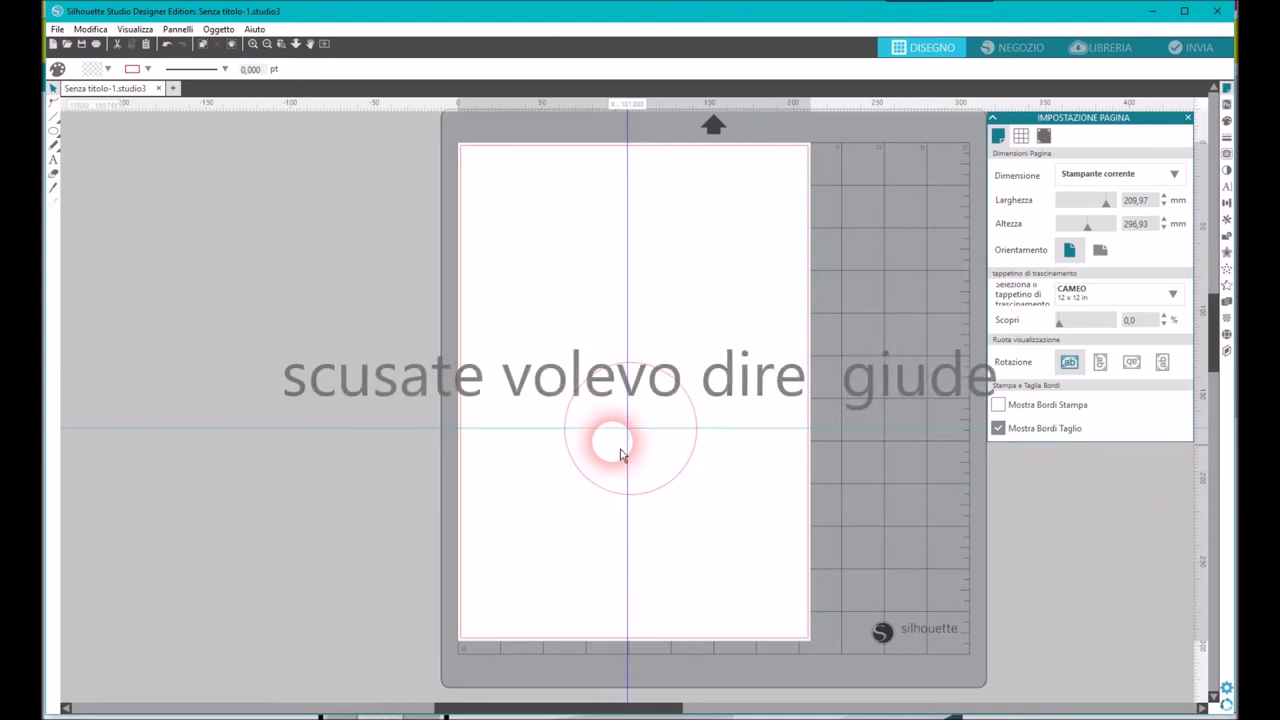
{"action": "left_click", "coordinate": [686, 481]}
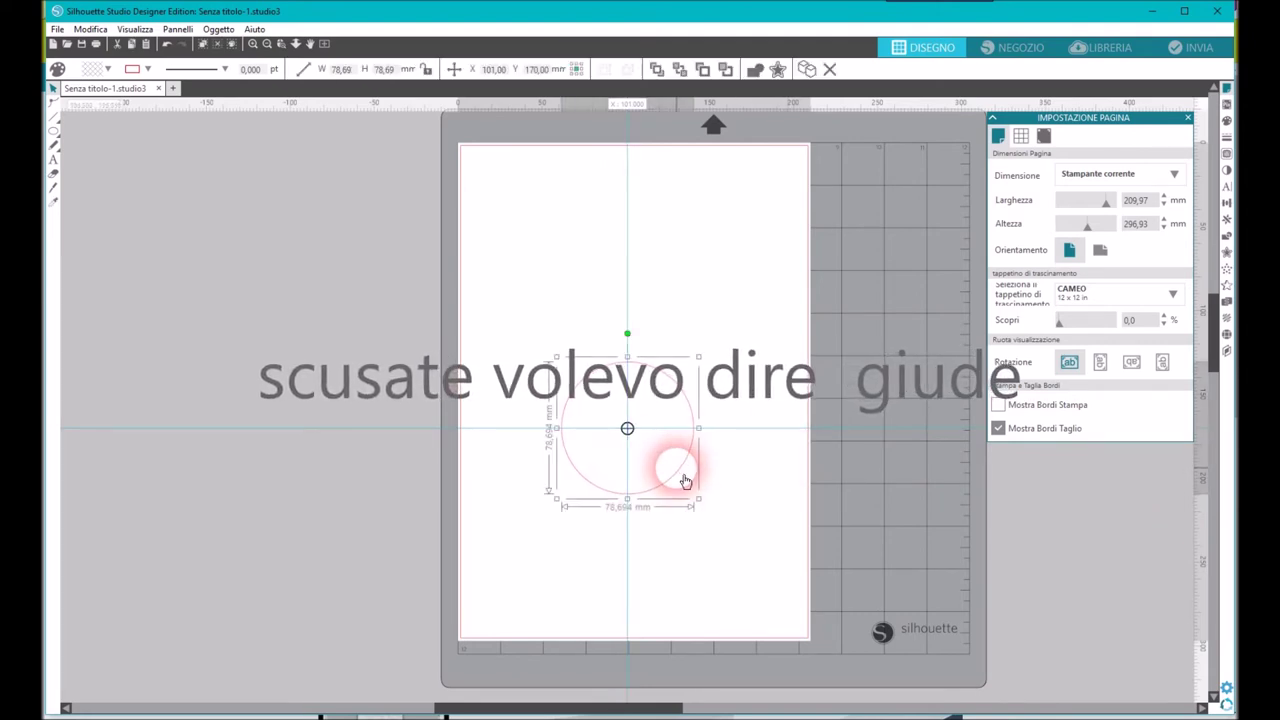
{"action": "left_click", "coordinate": [627, 428]}
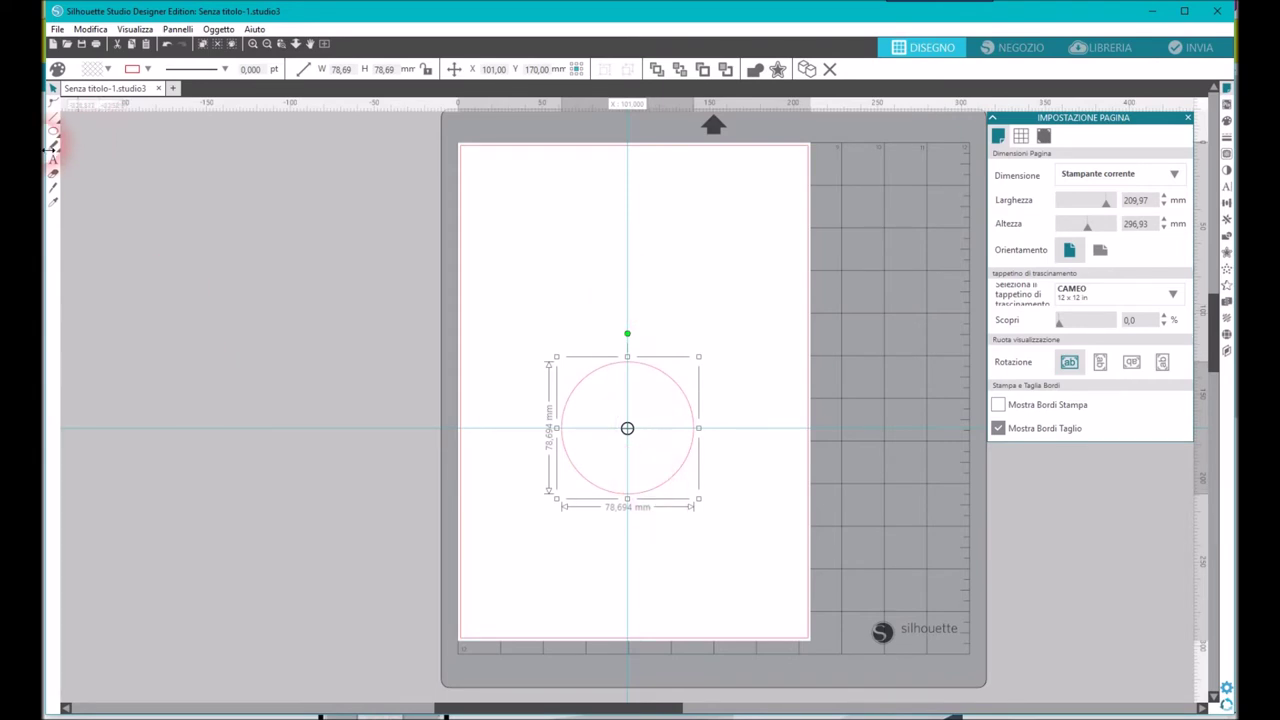
- Draw a small circle about 25.5 mm in diameter, centred on the vertical guide just above the large circle
{"action": "left_click", "coordinate": [54, 130]}
{"action": "left_click", "coordinate": [93, 130]}
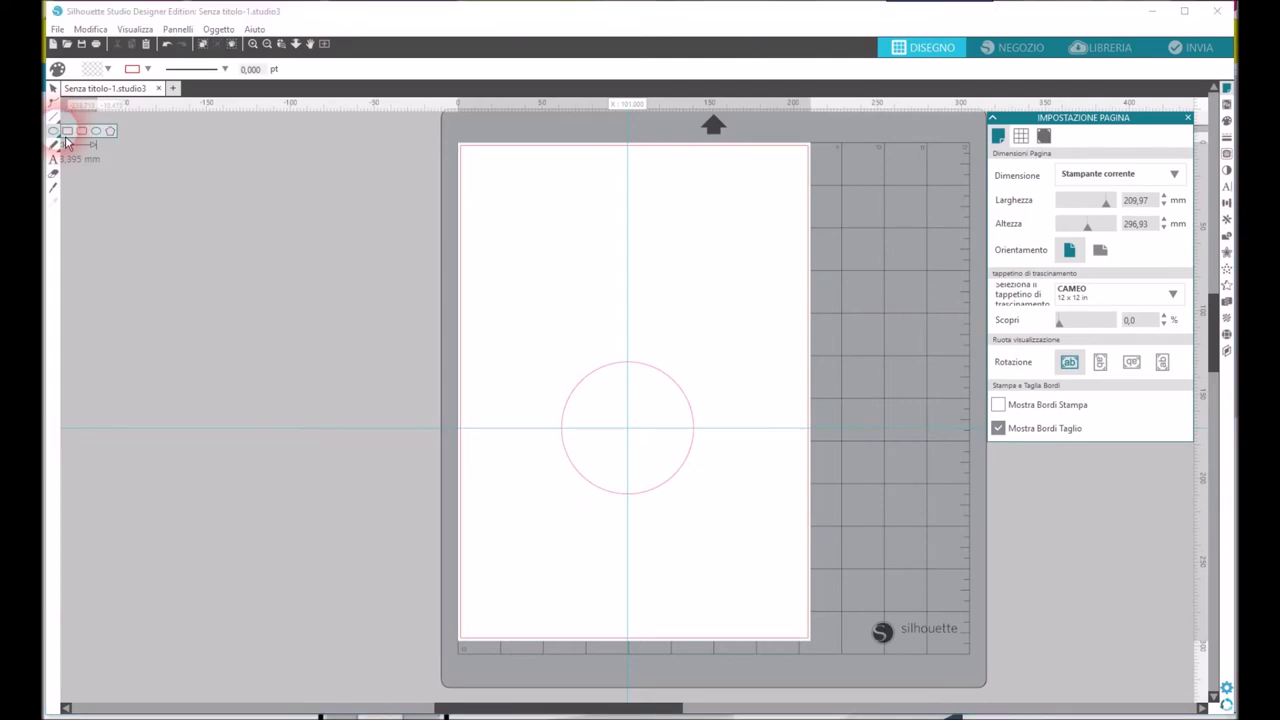
{"action": "left_click", "coordinate": [56, 130]}
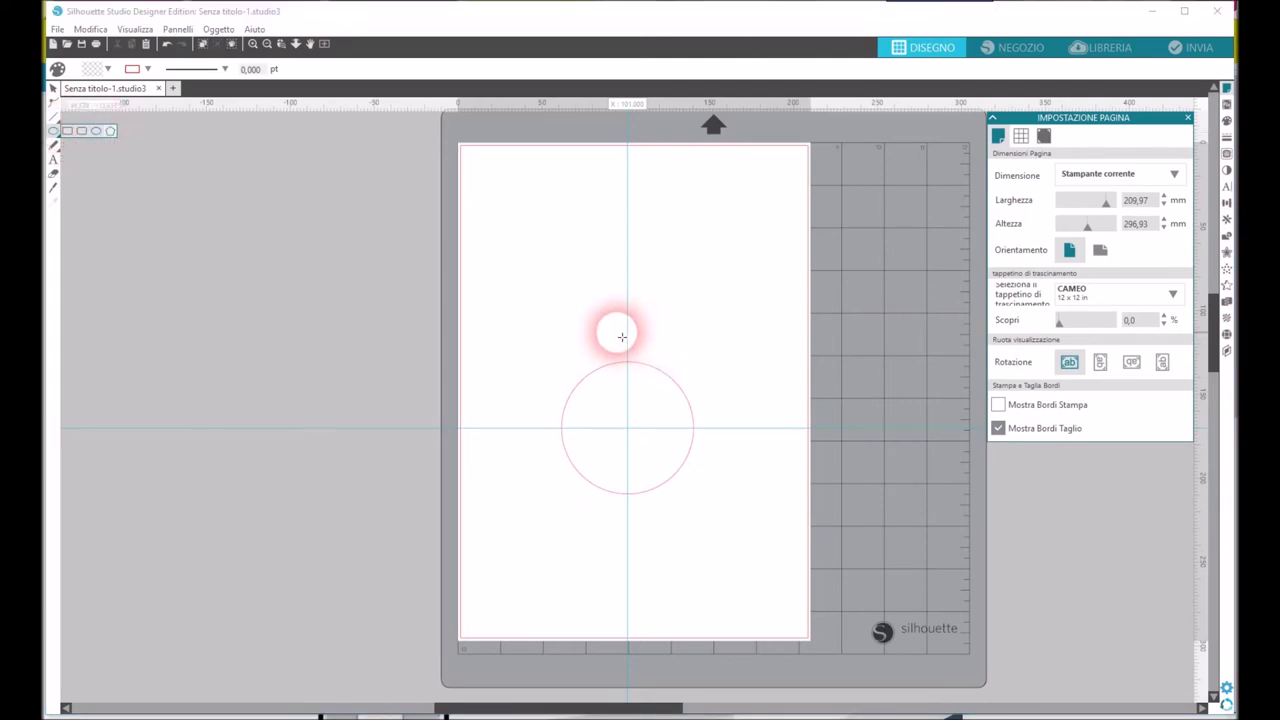
{"action": "left_click", "coordinate": [620, 335]}
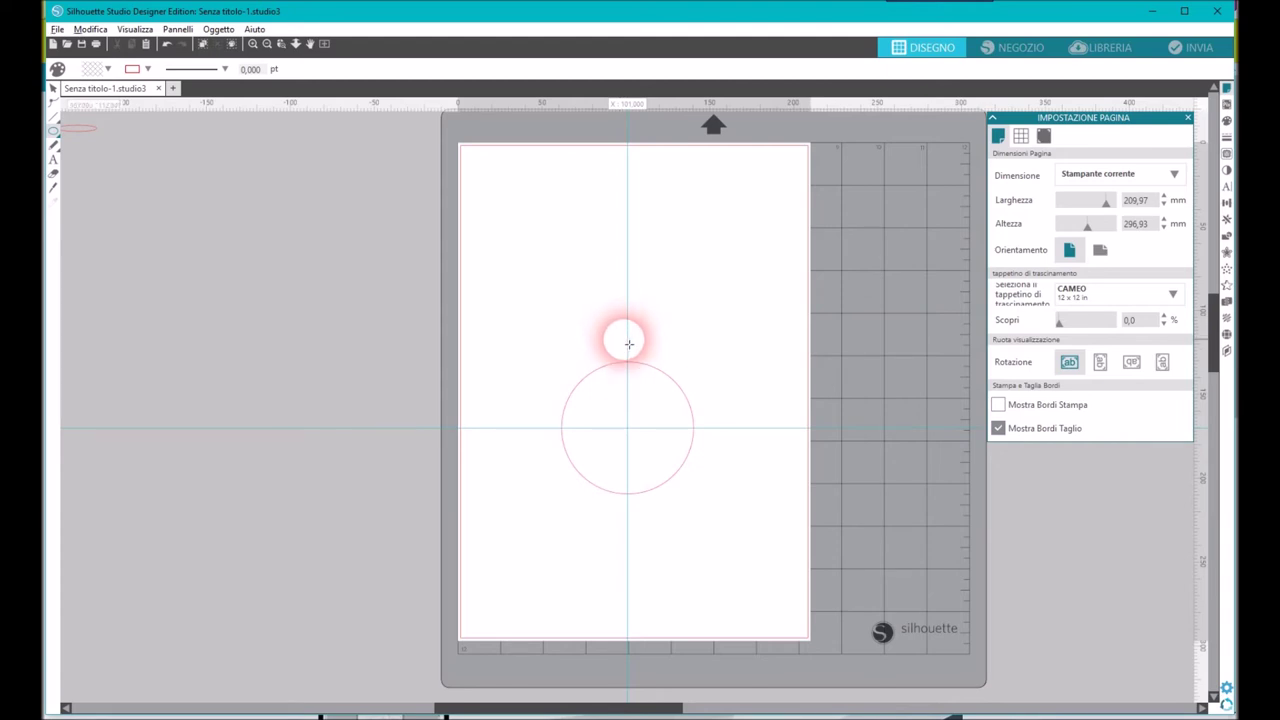
{"action": "left_click_drag", "start_coordinate": [623, 336], "coordinate": [627, 384]}
- Move the small circle down along the vertical guide to overlap the large circle's upper edge, at about Y 124 mm
{"action": "left_click", "coordinate": [54, 89]}
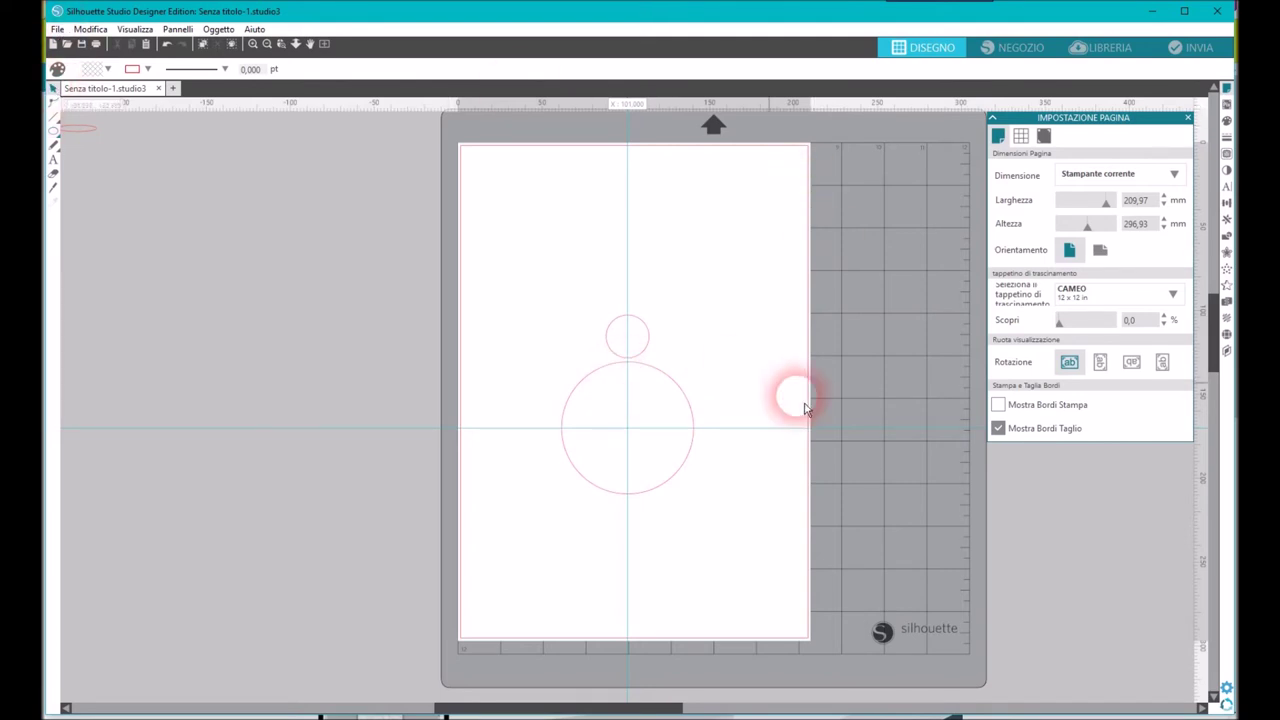
{"action": "left_click_drag", "start_coordinate": [654, 361], "coordinate": [654, 374]}
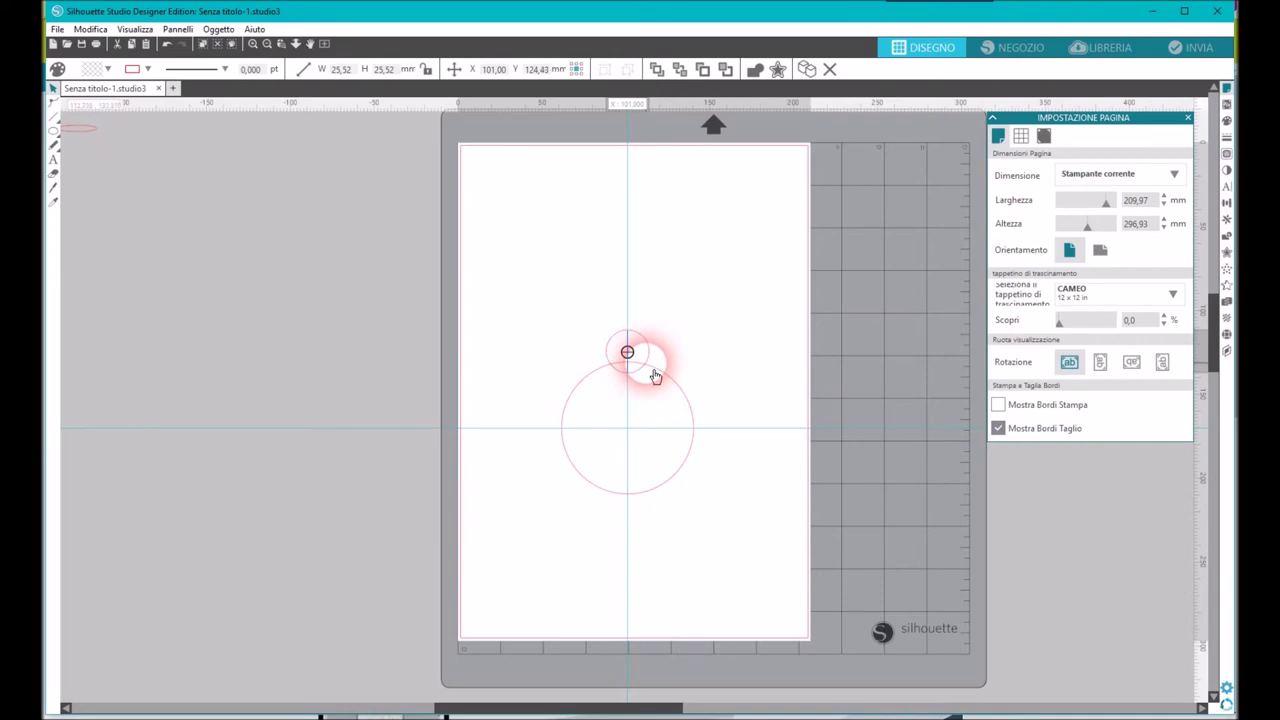
{"action": "left_click", "coordinate": [650, 380]}
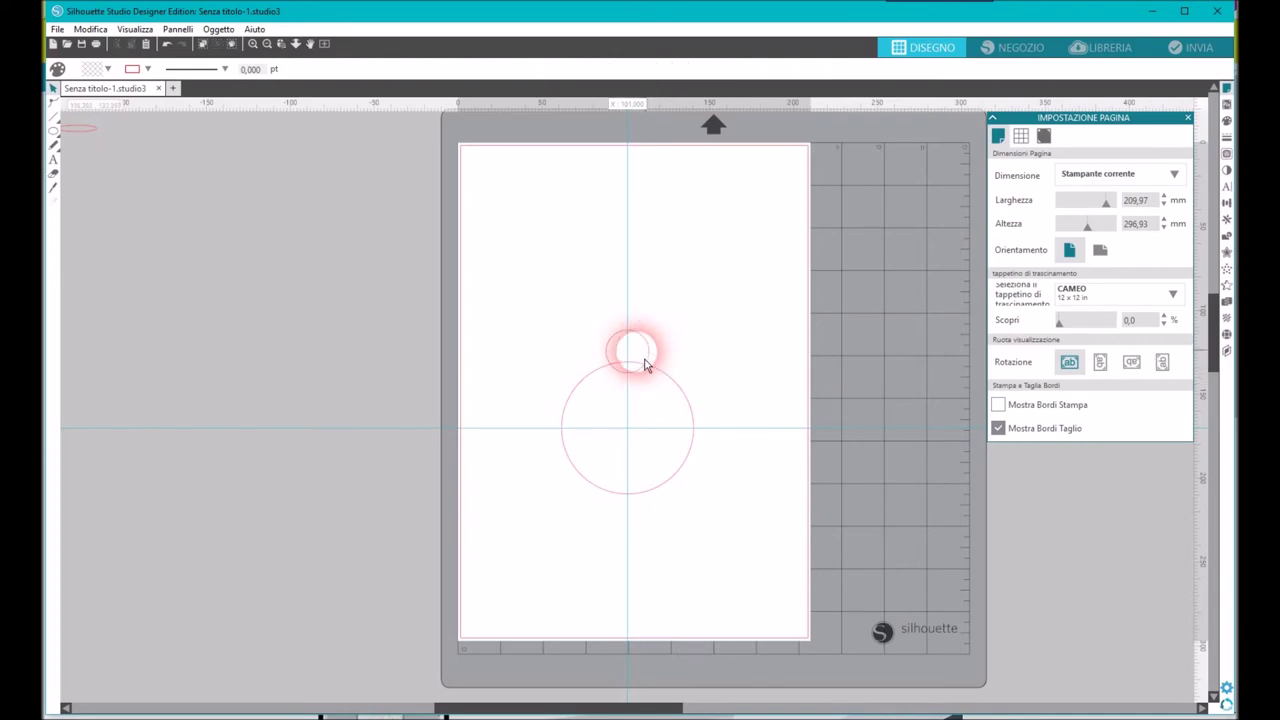
{"action": "left_click", "coordinate": [646, 372]}
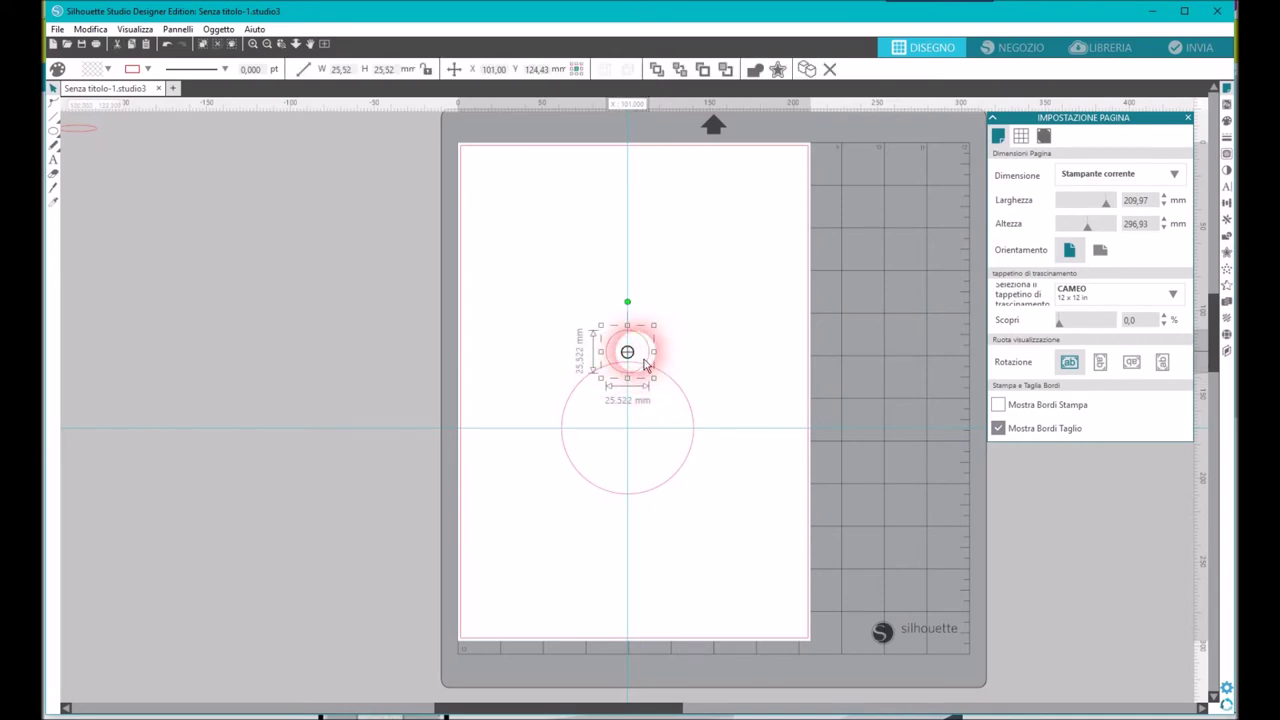
- Move the small circle's centre of rotation to the large circle's centre at the guide intersection
{"action": "left_click_drag", "start_coordinate": [627, 352], "coordinate": [627, 428]}
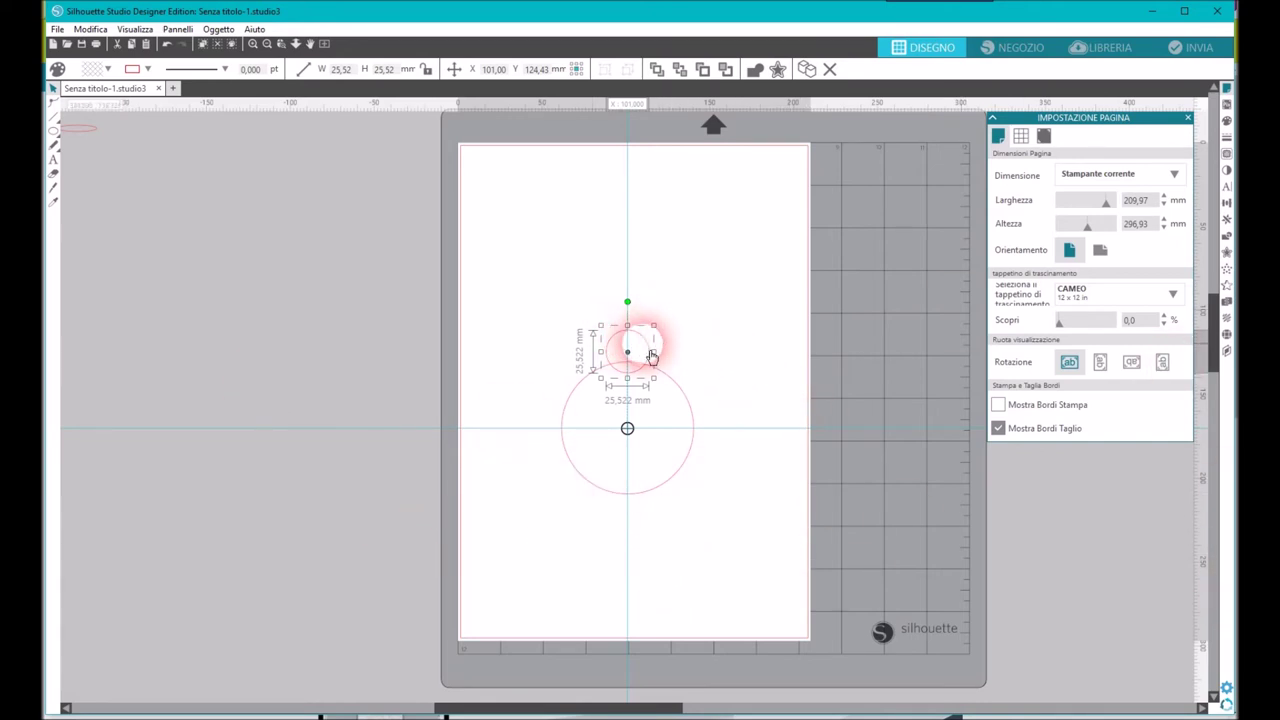
{"action": "left_click", "coordinate": [692, 354]}
{"action": "left_click", "coordinate": [655, 354]}
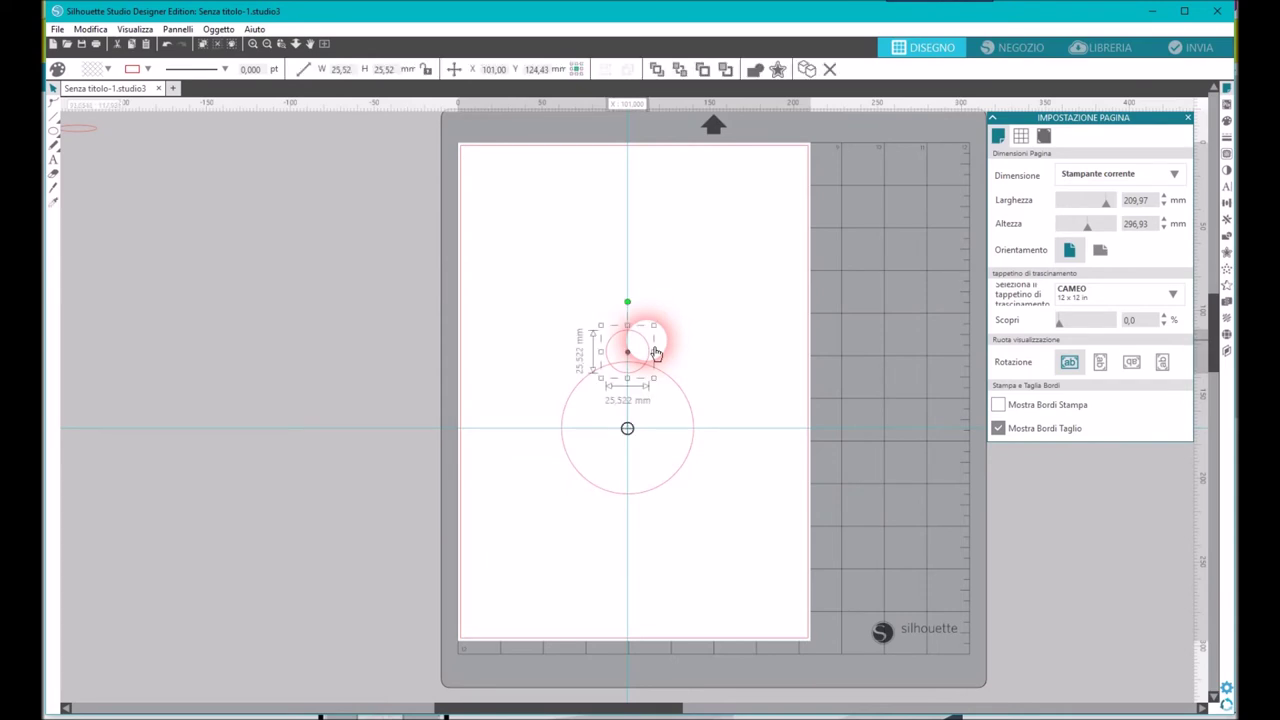
- Stretch the small circle's uppermost point upward into a petal about 40.8 mm high, then move the petal along the vertical guide to about Y 121.5 mm
{"action": "mouse_move", "coordinate": [57, 120]}
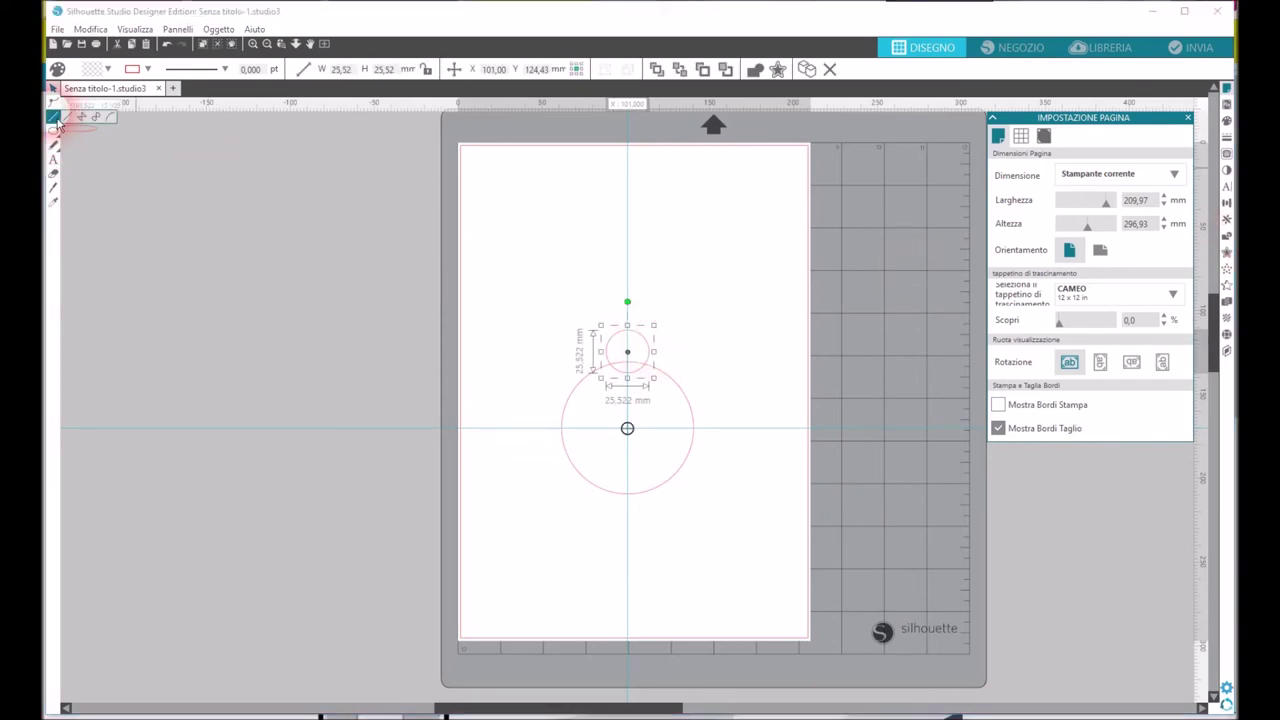
{"action": "left_click", "coordinate": [66, 131]}
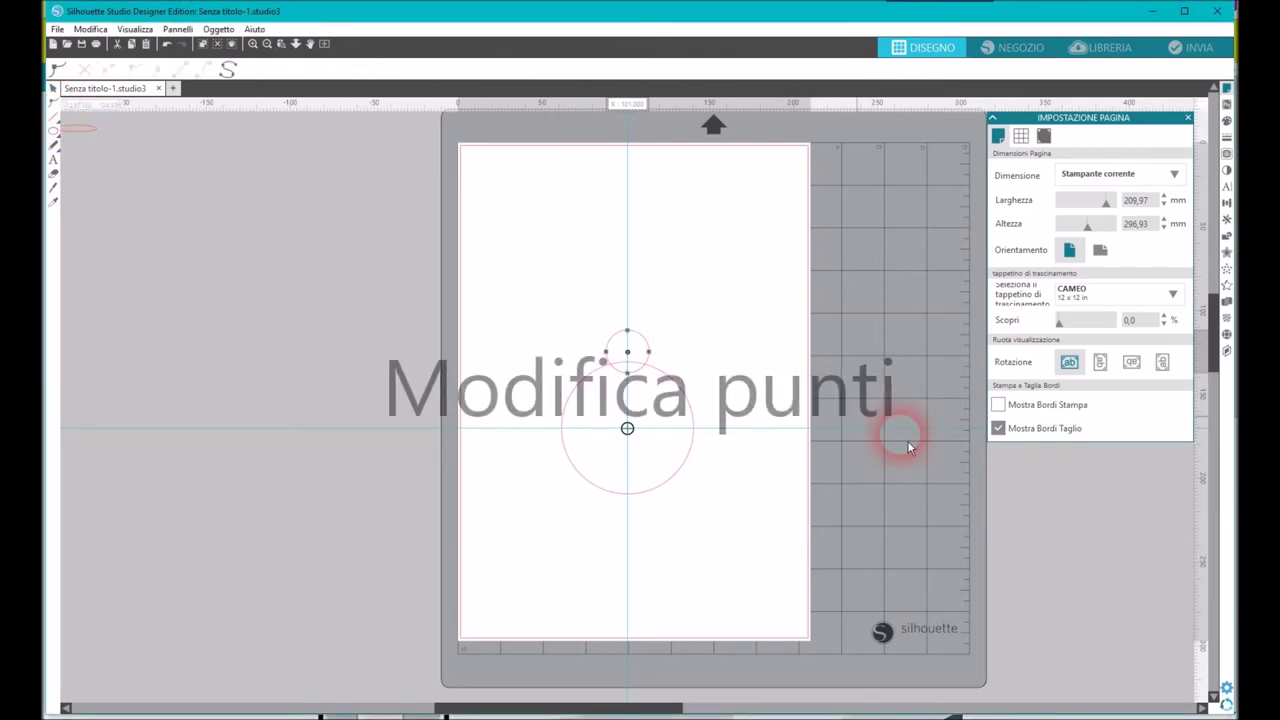
{"action": "left_click_drag", "start_coordinate": [631, 333], "coordinate": [627, 304]}
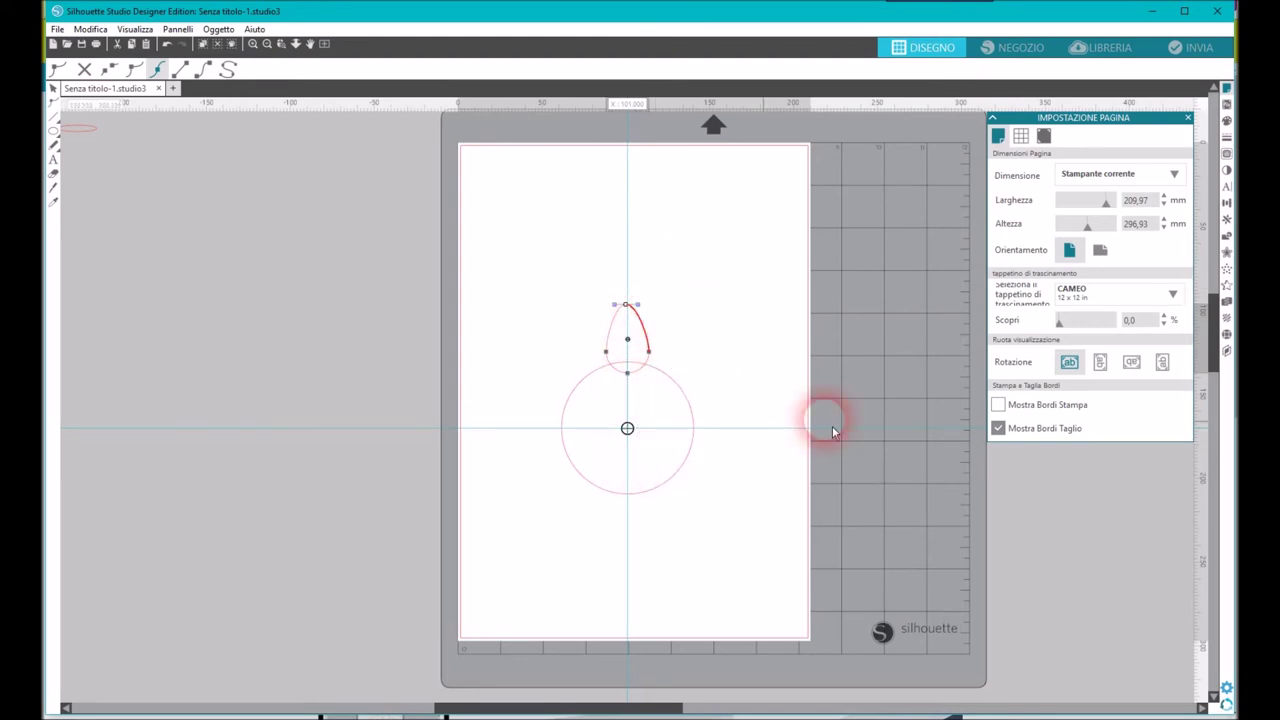
{"action": "left_click", "coordinate": [745, 350]}
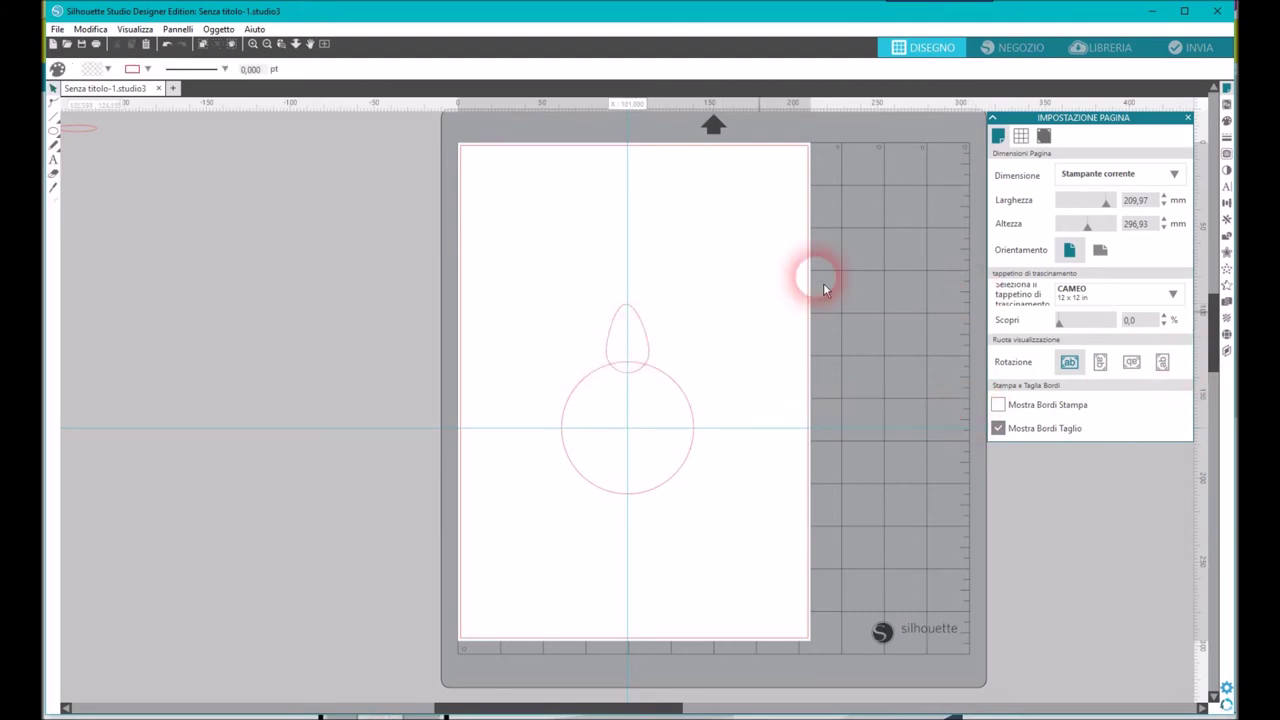
{"action": "left_click_drag", "start_coordinate": [649, 376], "coordinate": [644, 328]}
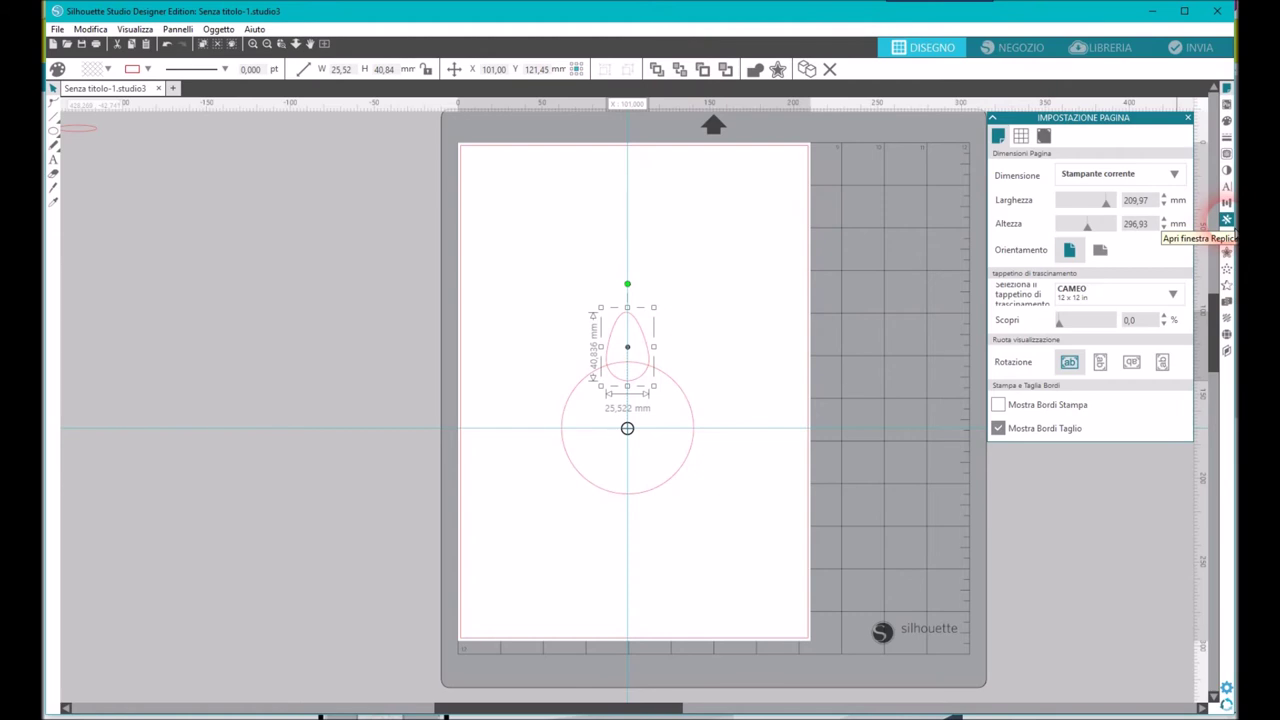
- Try the preset that makes five rotated copies of the petal around its centre of rotation, then undo the copies
{"action": "left_click", "coordinate": [1227, 219]}
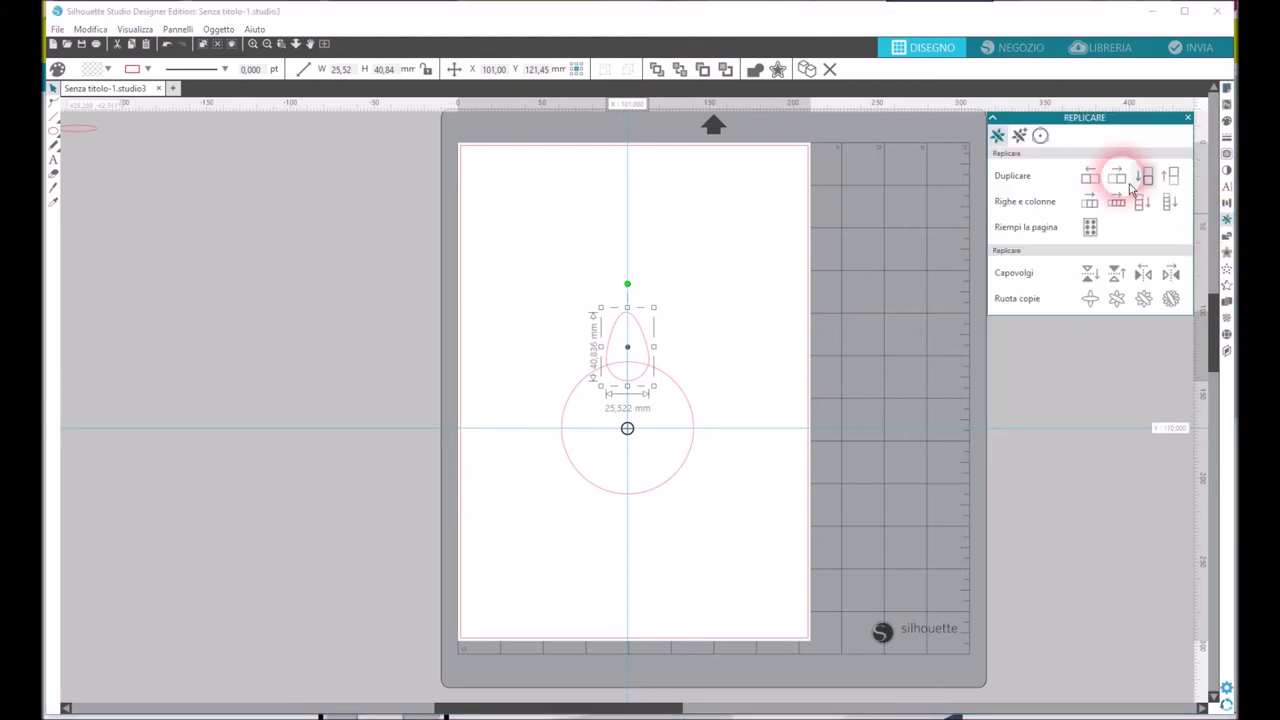
{"action": "left_click", "coordinate": [1171, 300]}
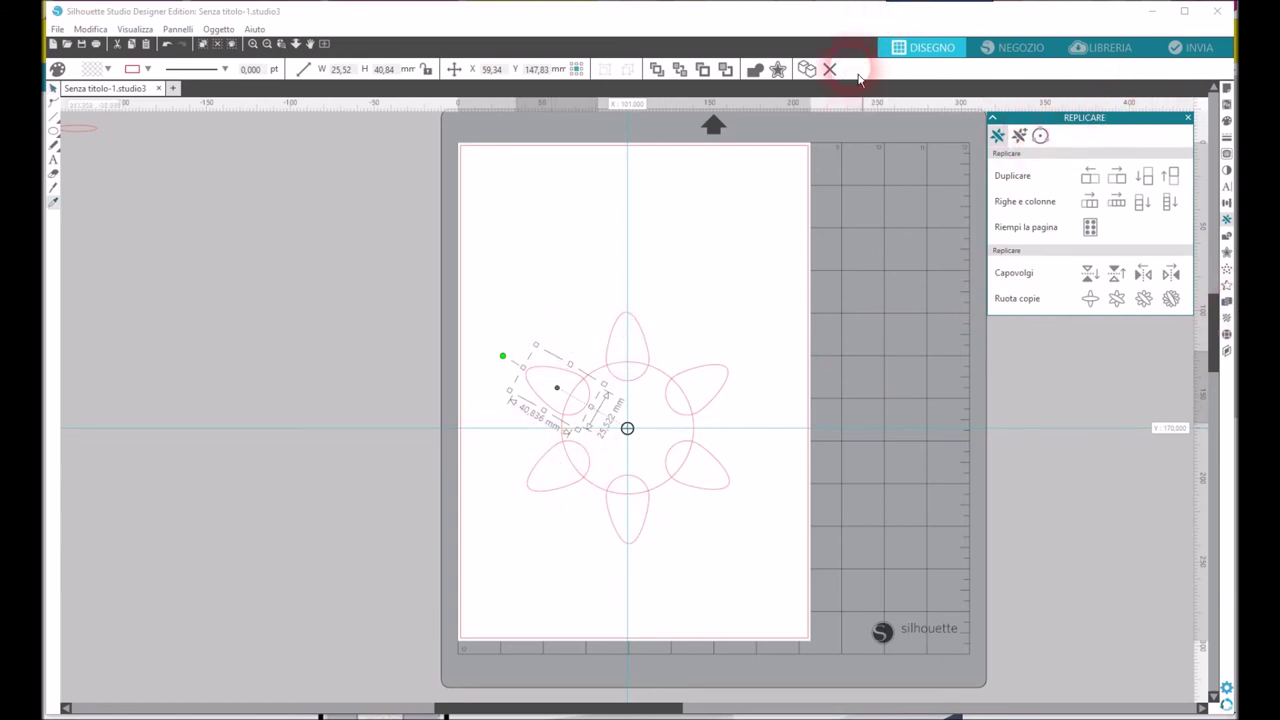
{"action": "key", "text": "ctrl+z"}
{"action": "key", "text": "ctrl+z"}
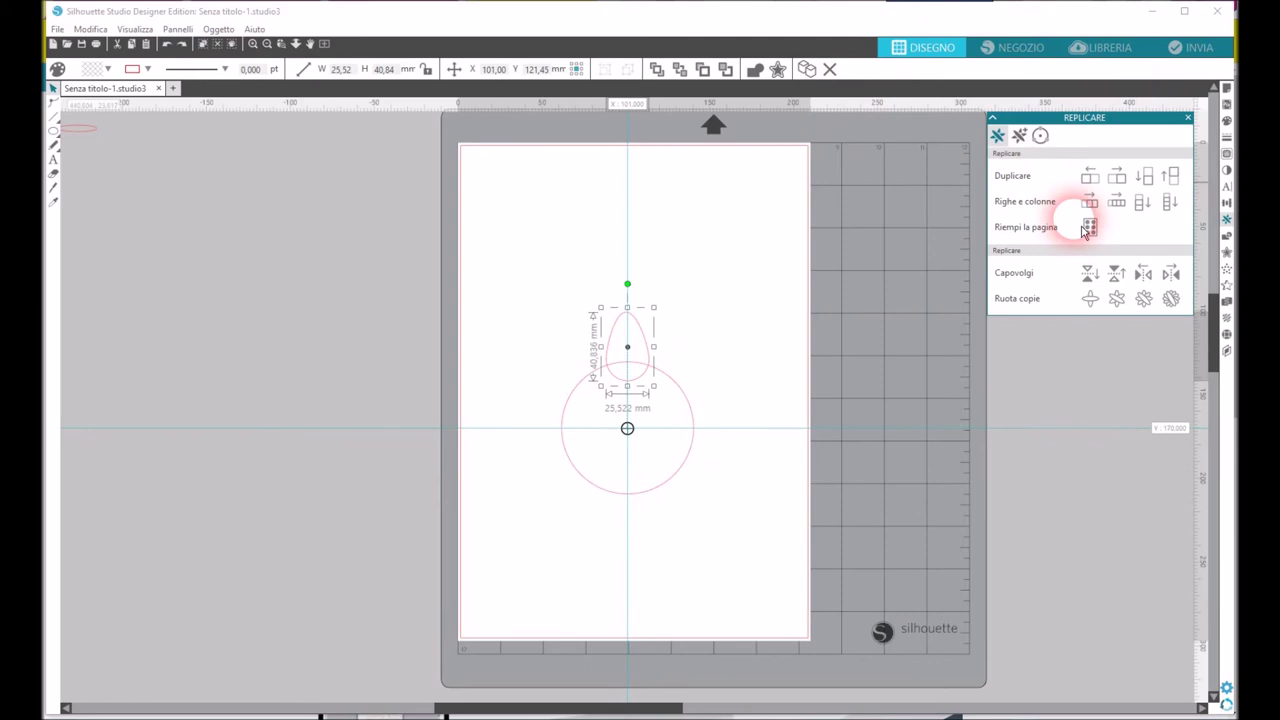
- Try replicating the petal once with a custom copy rotation of -45°
{"action": "left_click", "coordinate": [1019, 135]}
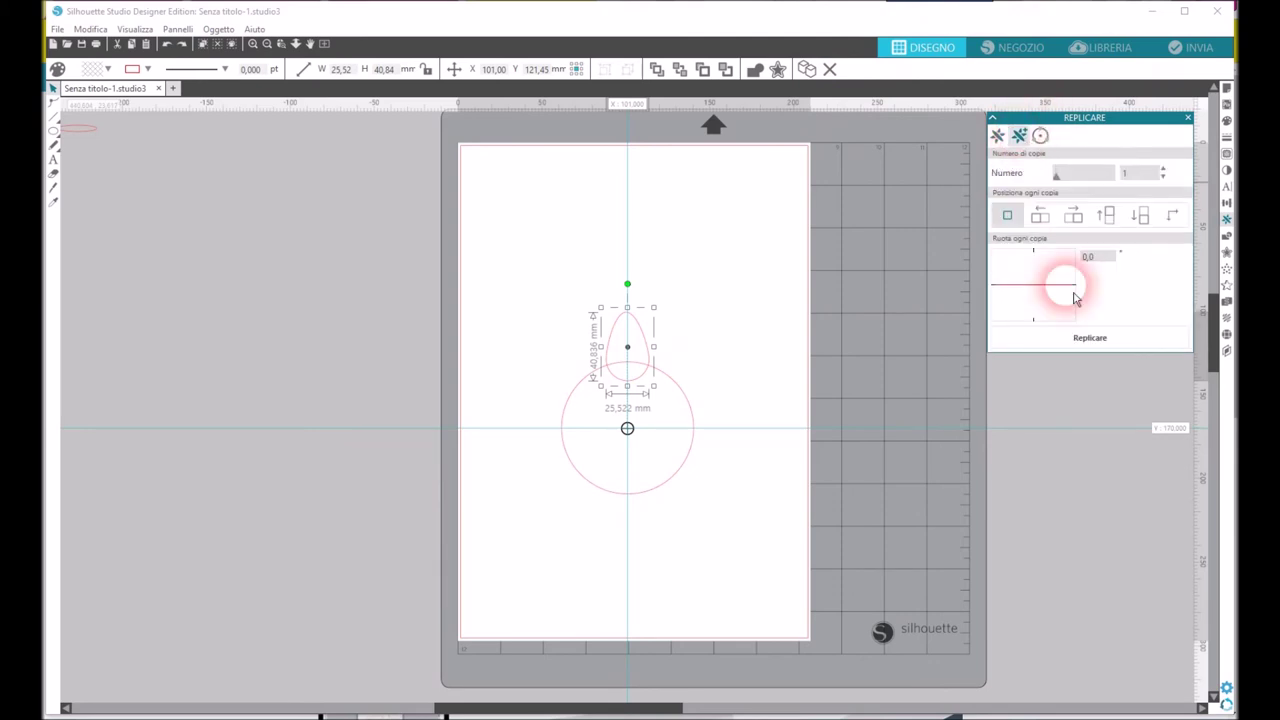
{"action": "left_click_drag", "start_coordinate": [1075, 297], "coordinate": [1086, 262]}
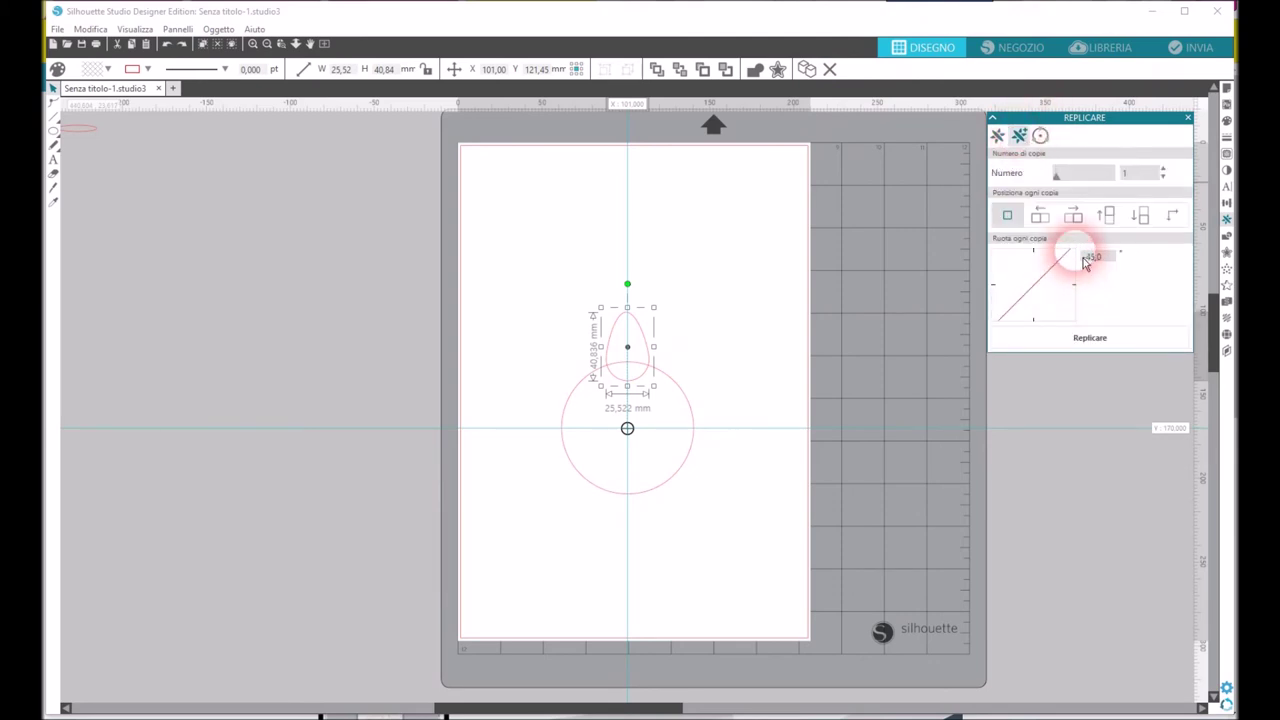
{"action": "left_click", "coordinate": [1095, 257]}
{"action": "type", "text": "-"}
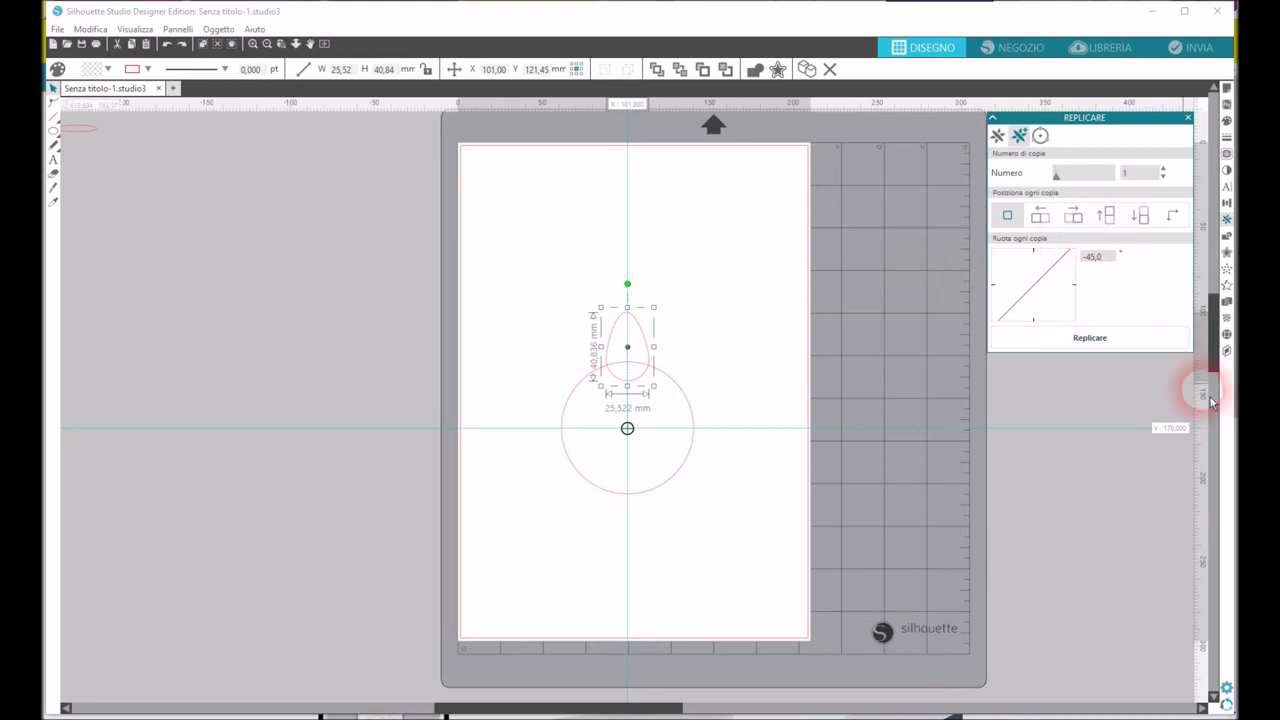
{"action": "left_click", "coordinate": [1105, 352]}
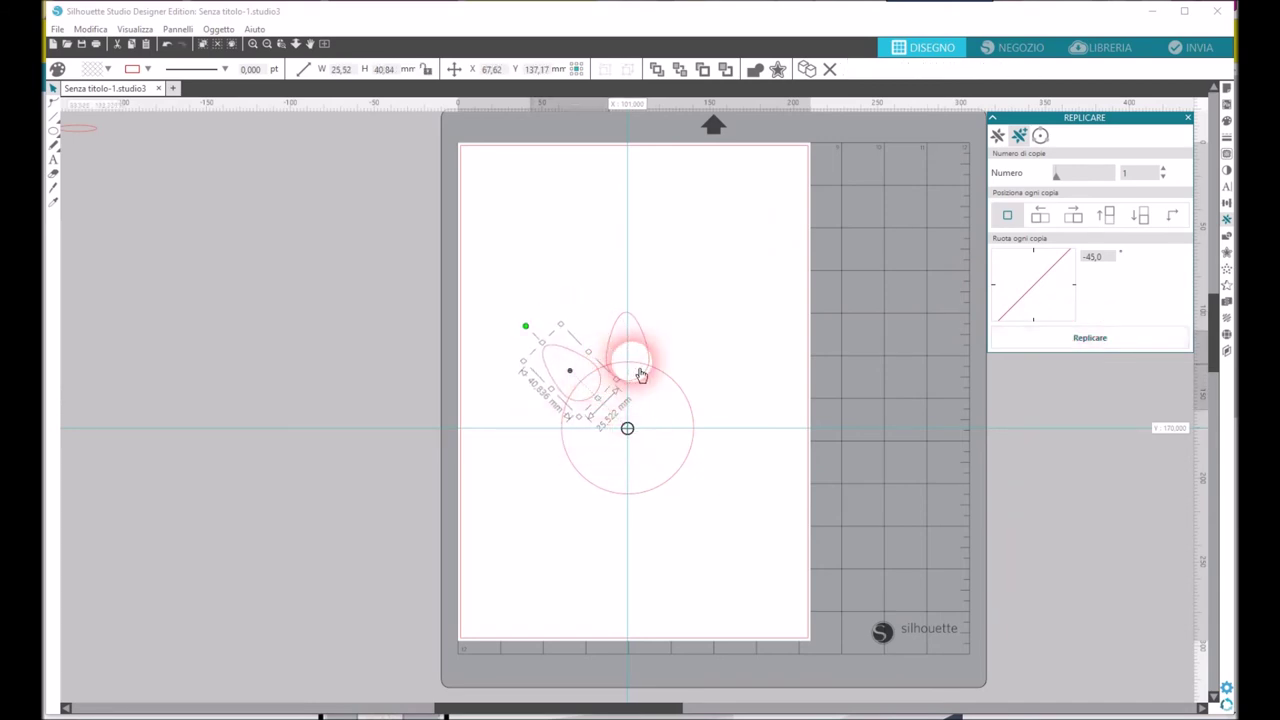
{"action": "left_click_drag", "start_coordinate": [1077, 272], "coordinate": [692, 114]}
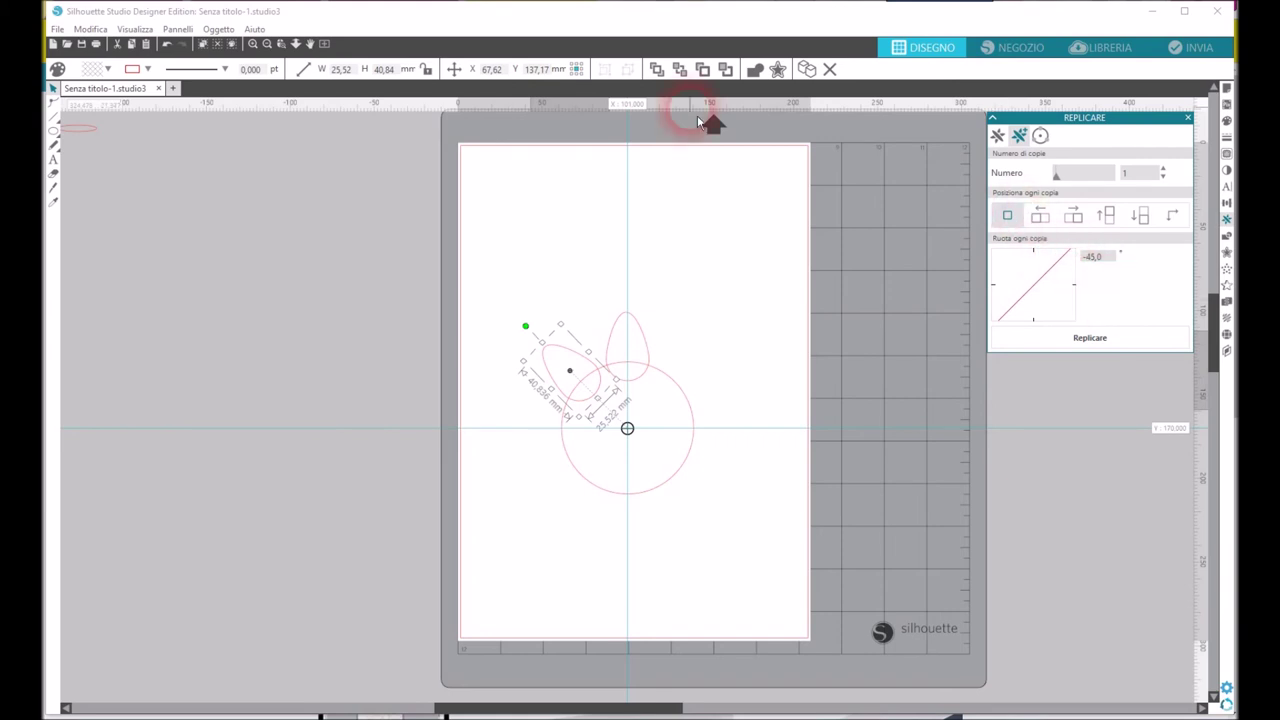
- Try a single rotated copy of the petal at -37°
{"action": "left_click", "coordinate": [1040, 258]}
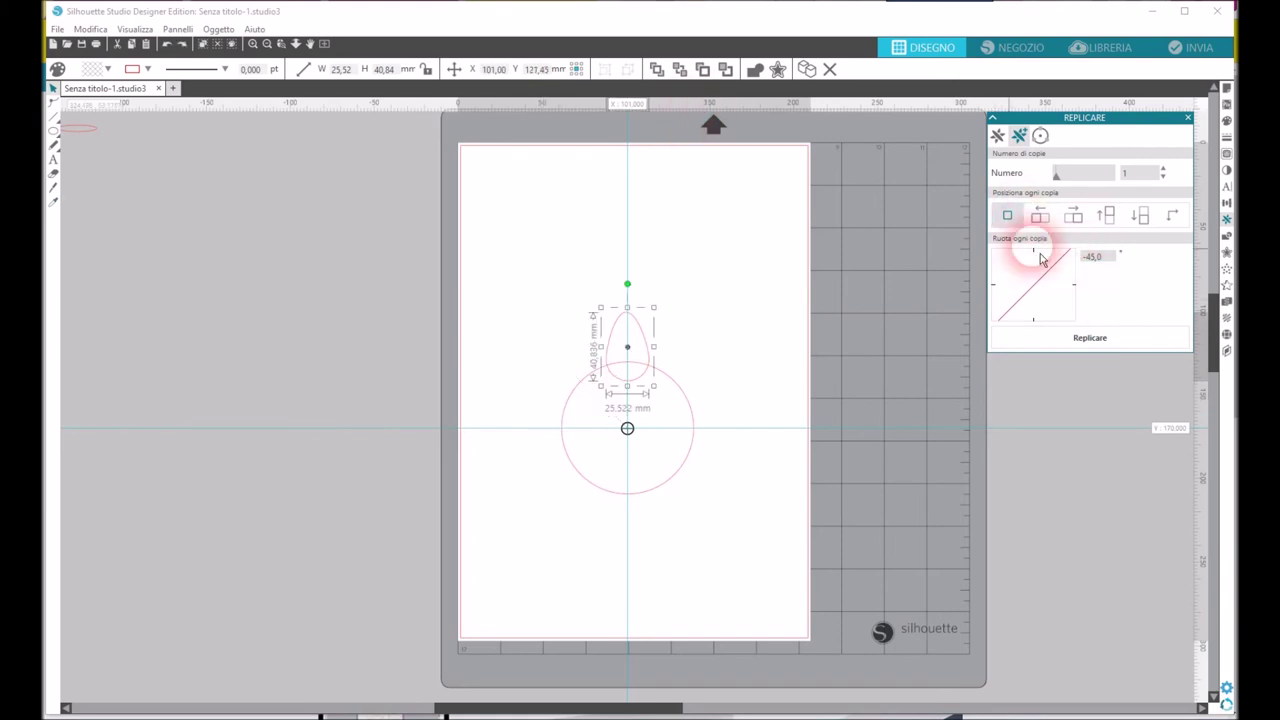
{"action": "left_click_drag", "start_coordinate": [1040, 258], "coordinate": [1115, 325]}
{"action": "left_click", "coordinate": [1103, 340]}
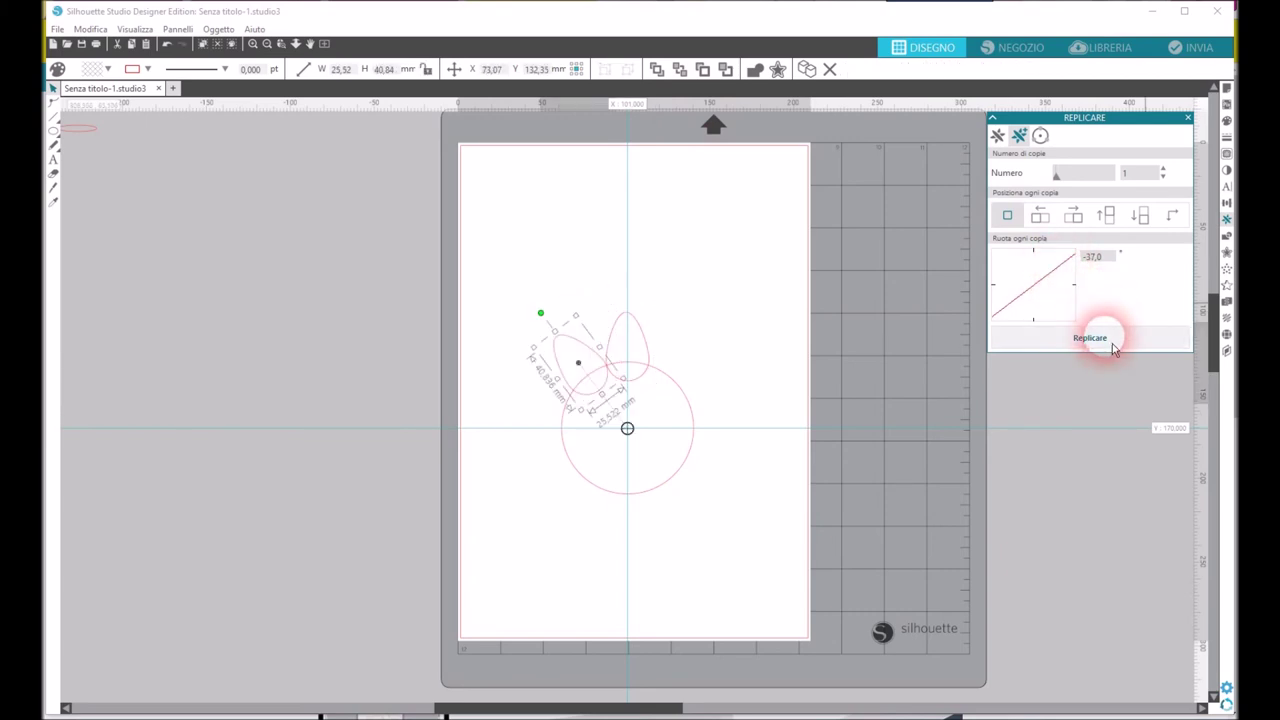
- Move the petal's centre of rotation back onto the guide intersection inside the large circle
{"action": "left_click_drag", "start_coordinate": [627, 419], "coordinate": [627, 429]}
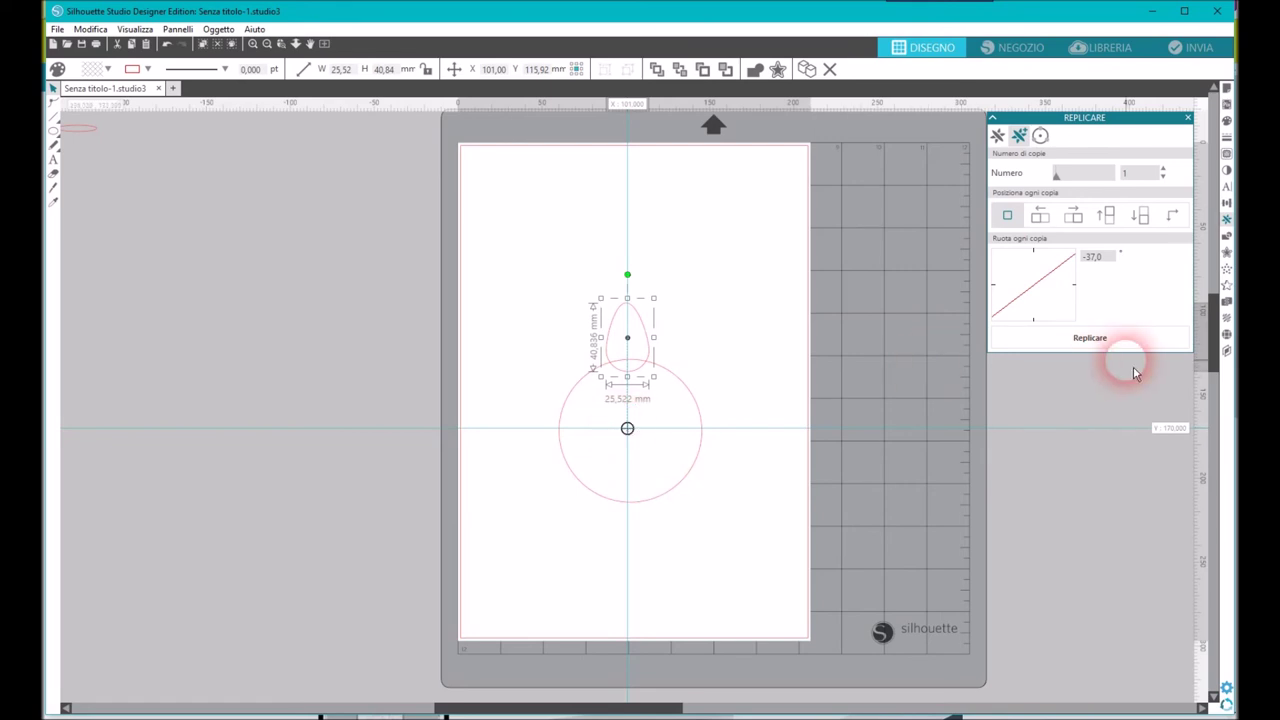
- Try replicating the repositioned petal at -37° and at -38° around the guide intersection
{"action": "left_click", "coordinate": [1088, 352]}
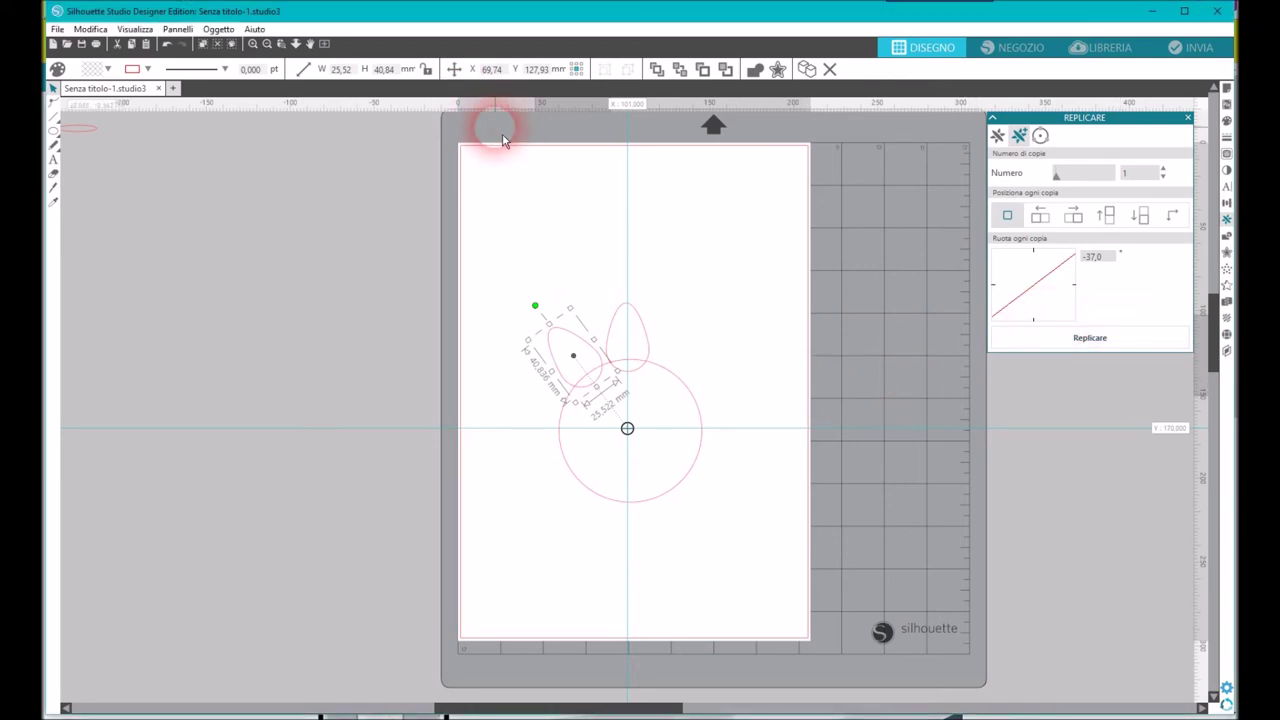
{"action": "left_click", "coordinate": [1105, 305]}
{"action": "left_click_drag", "start_coordinate": [1105, 305], "coordinate": [1072, 279]}
{"action": "left_click", "coordinate": [1122, 346]}
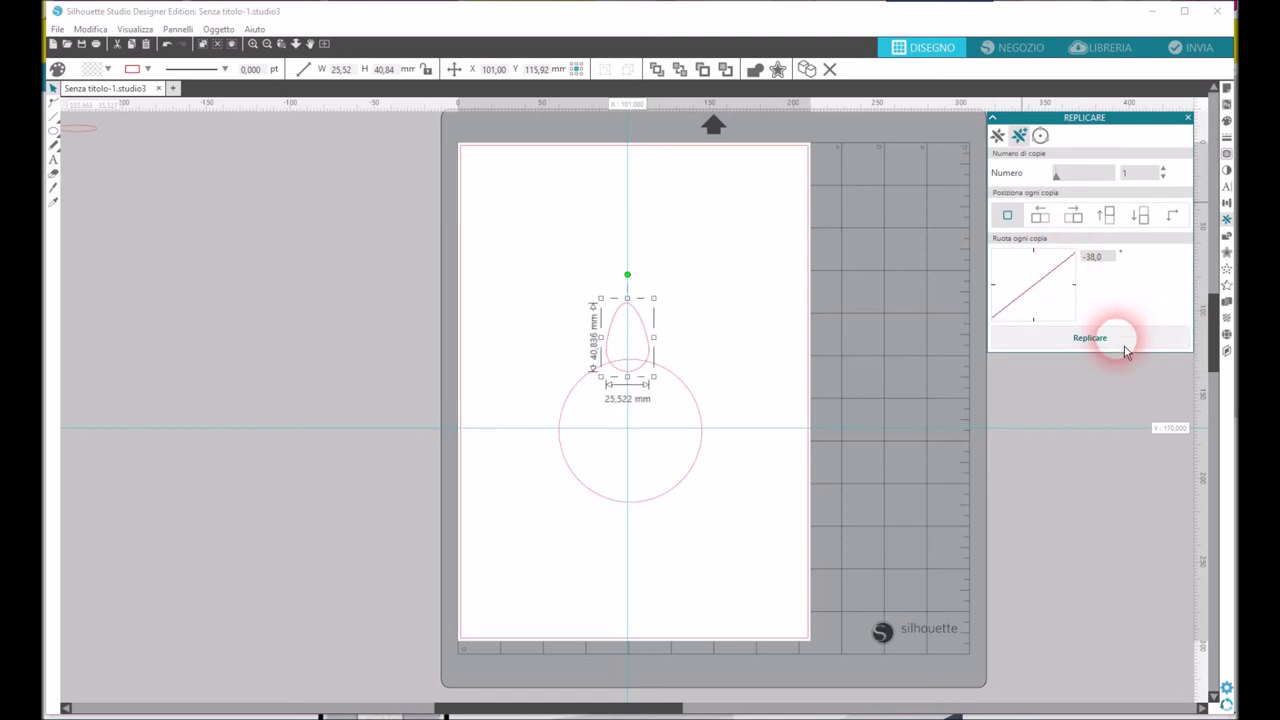
- Set the copy rotation to -30° and replicate the petal repeatedly until twelve petals surround the large circle
{"action": "left_click_drag", "start_coordinate": [1100, 270], "coordinate": [1069, 280]}
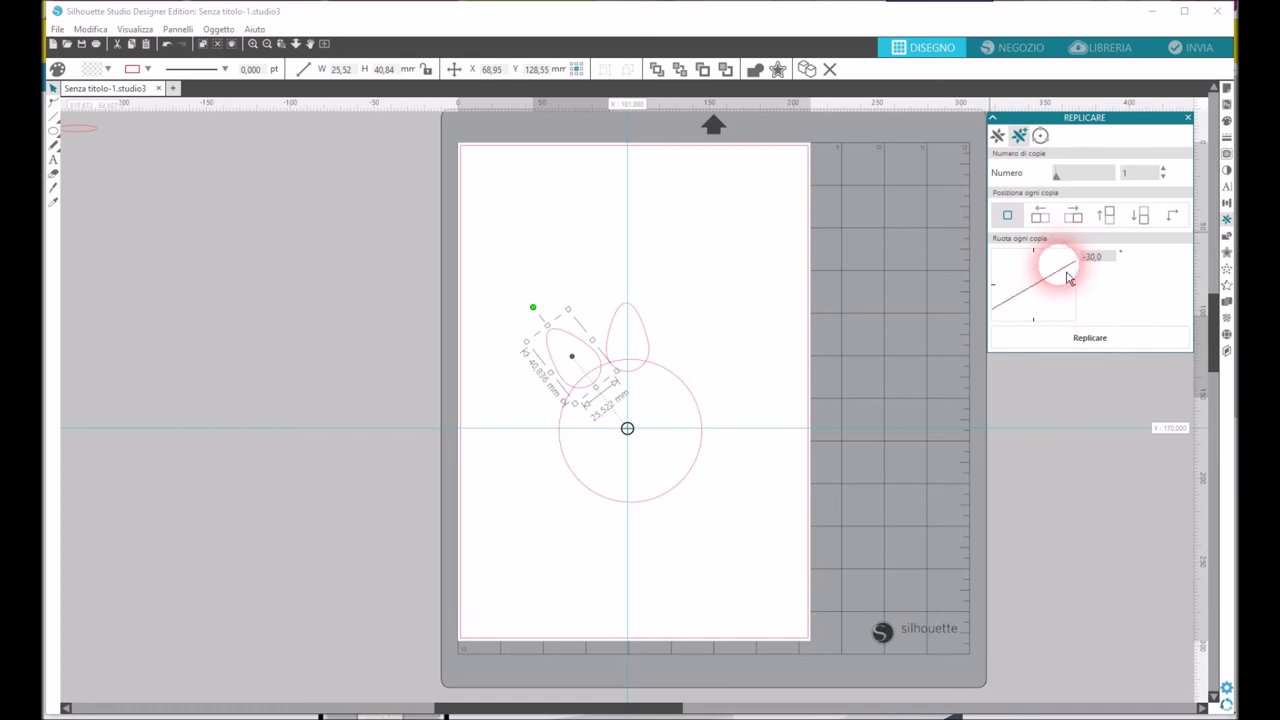
{"action": "left_click", "coordinate": [1113, 338]}
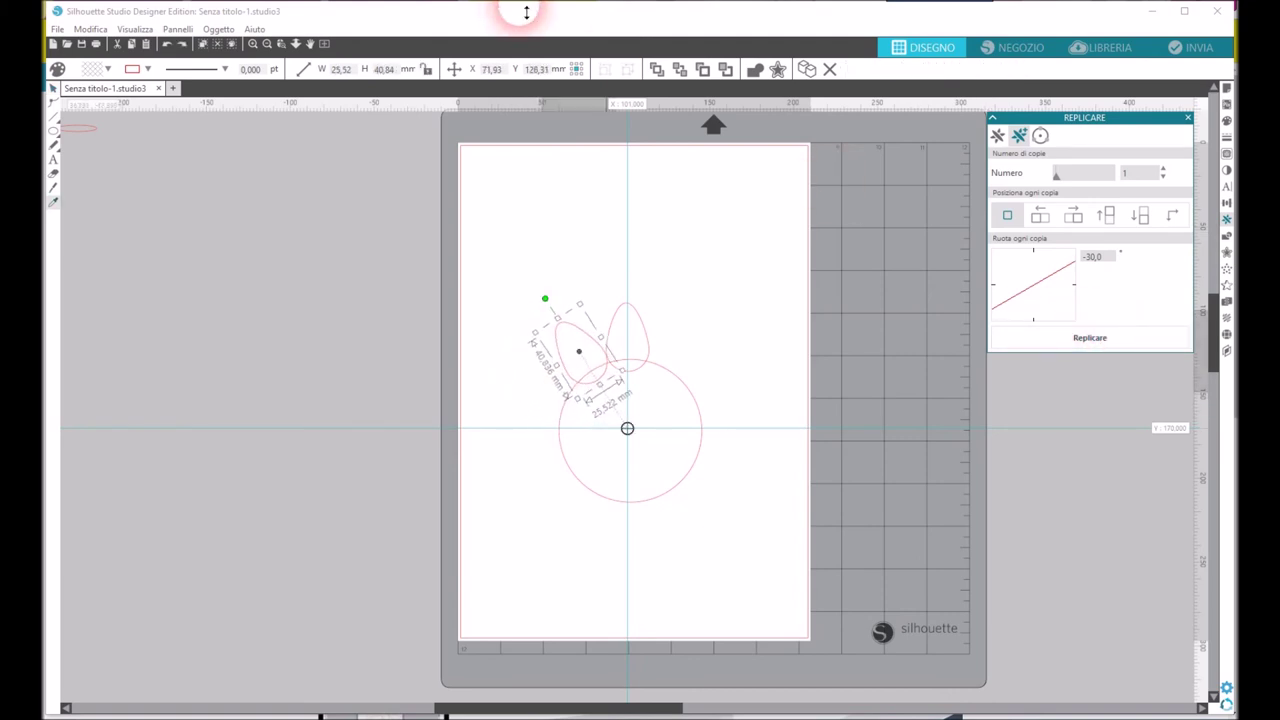
{"action": "left_click", "coordinate": [1092, 339]}
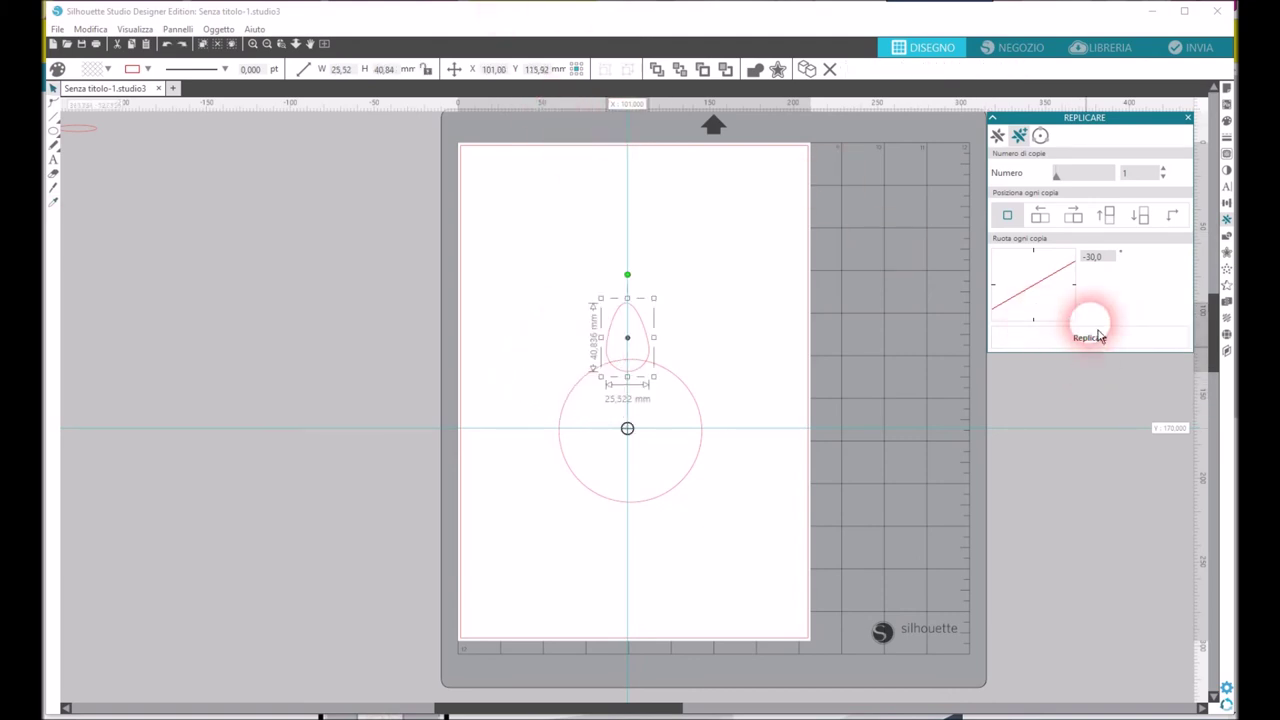
{"action": "left_click", "coordinate": [1092, 340]}
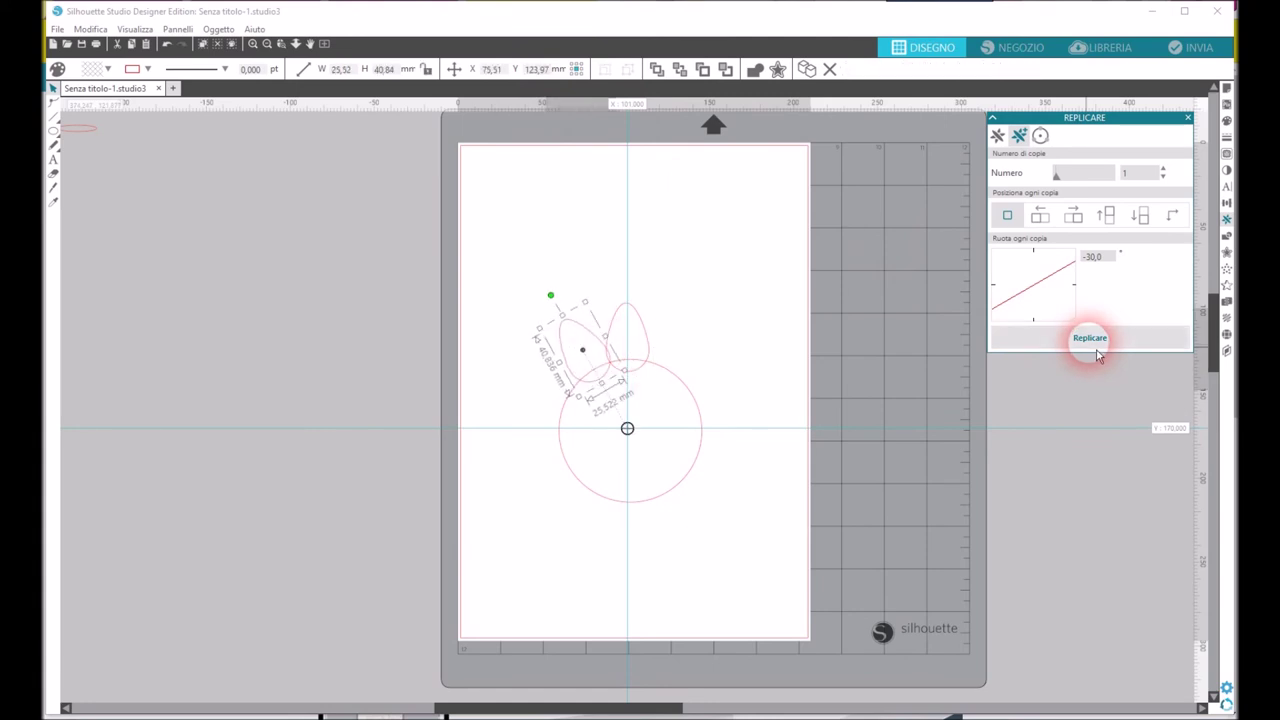
{"action": "left_click", "coordinate": [1091, 348]}
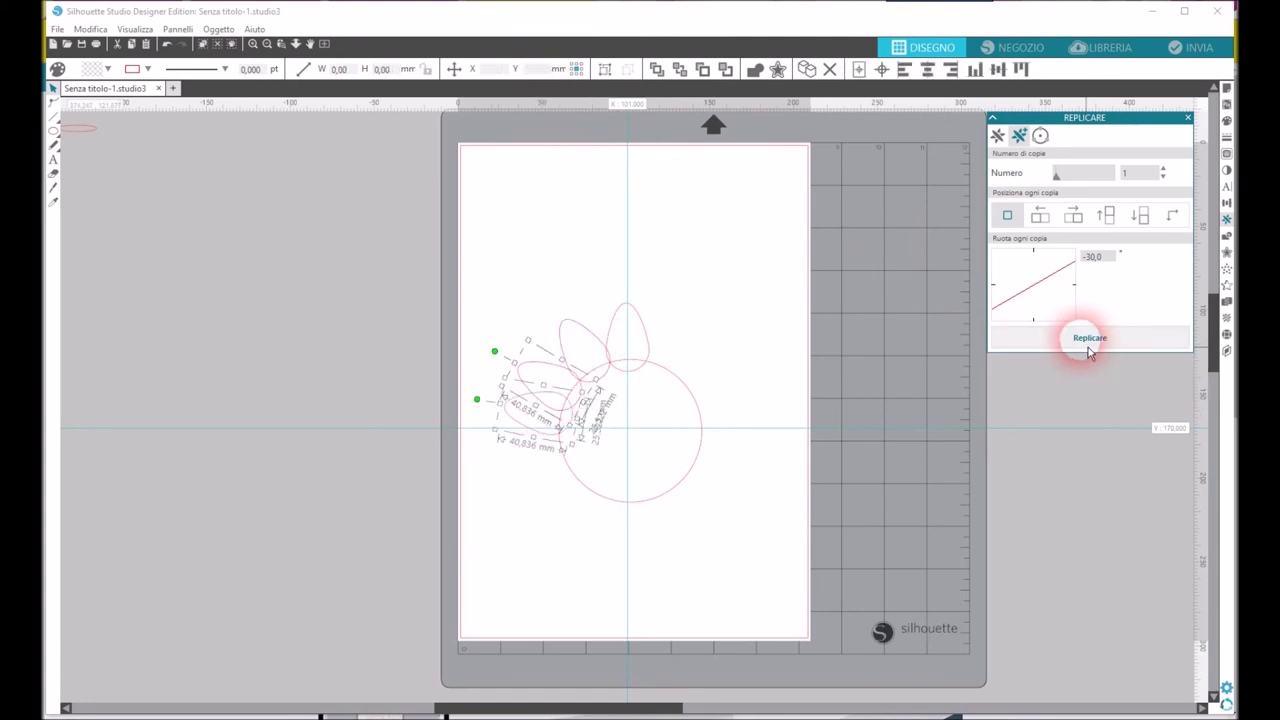
{"action": "left_click", "coordinate": [1089, 350]}
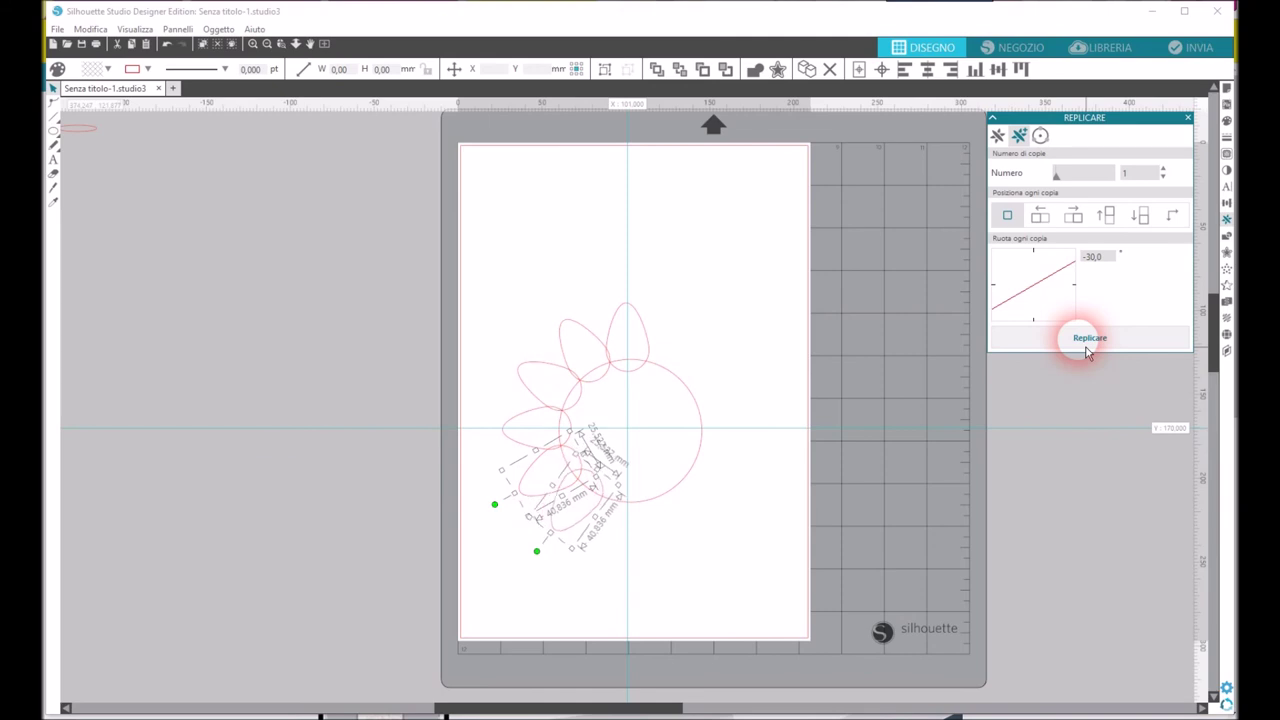
{"action": "left_click", "coordinate": [1083, 351]}
{"action": "left_click", "coordinate": [1080, 350]}
{"action": "left_click", "coordinate": [1080, 350]}
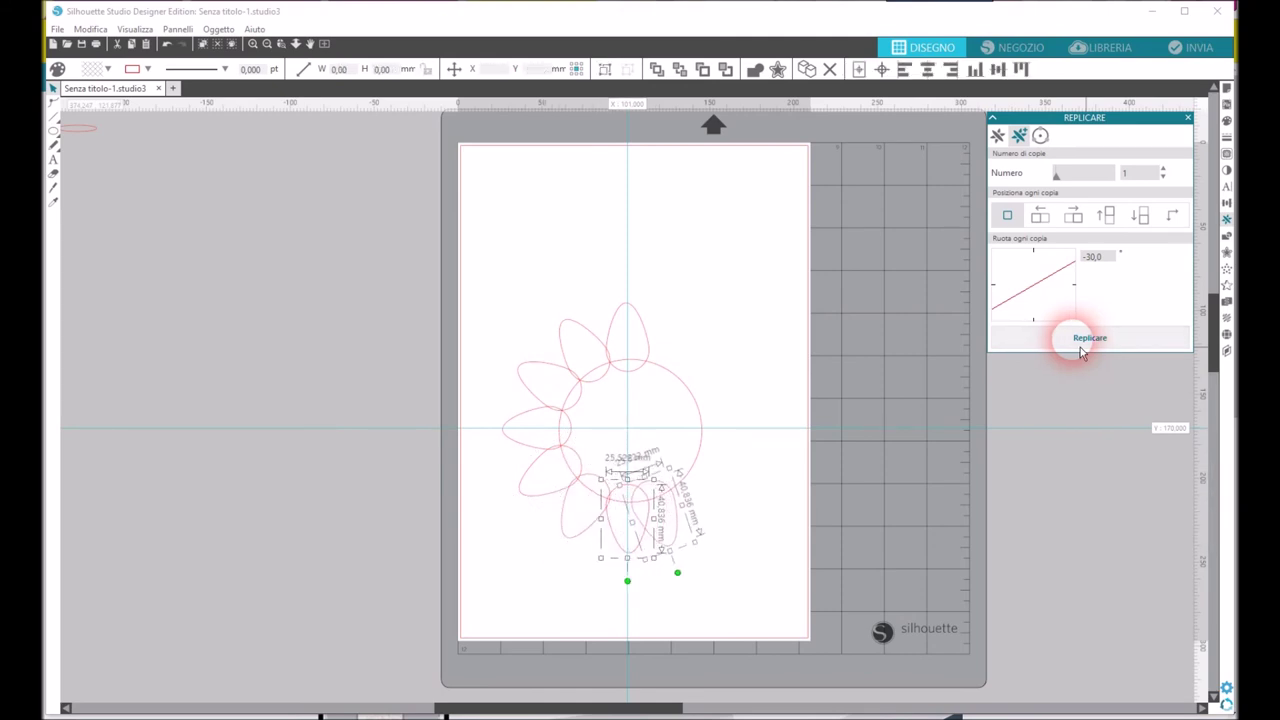
{"action": "left_click", "coordinate": [1080, 350]}
{"action": "left_click", "coordinate": [1080, 347]}
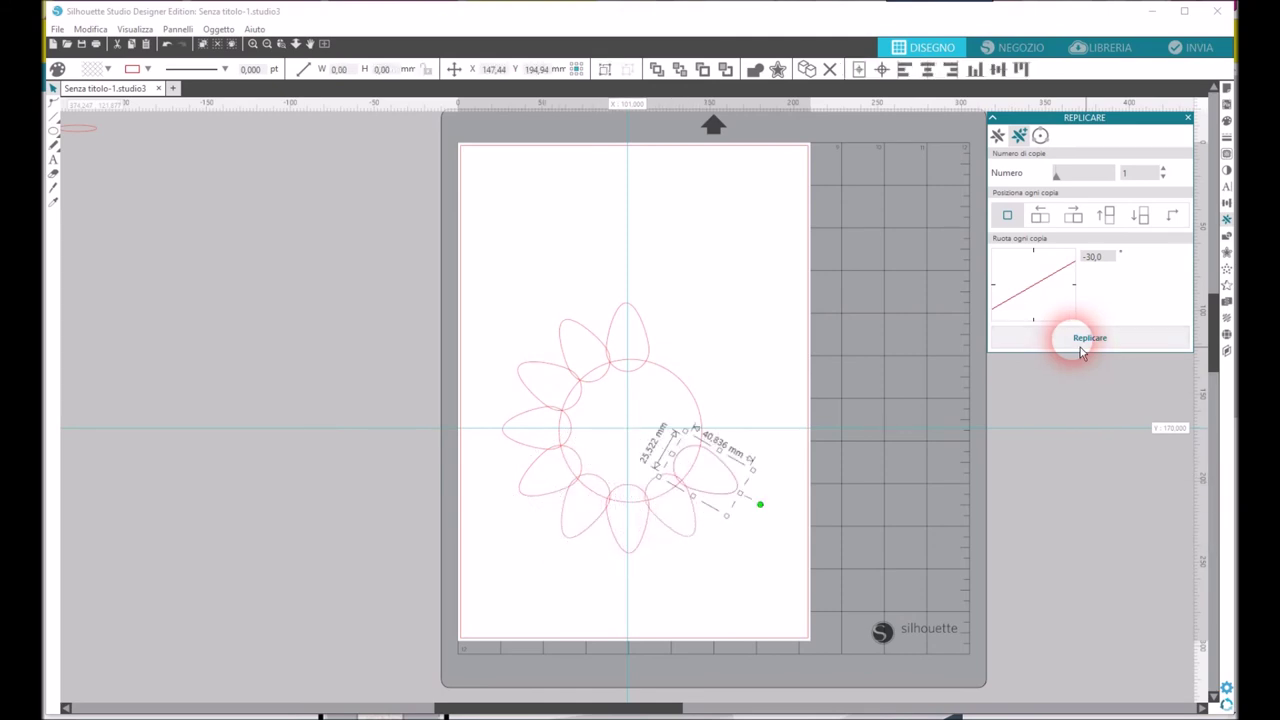
{"action": "left_click", "coordinate": [1080, 348]}
{"action": "left_click", "coordinate": [1080, 347]}
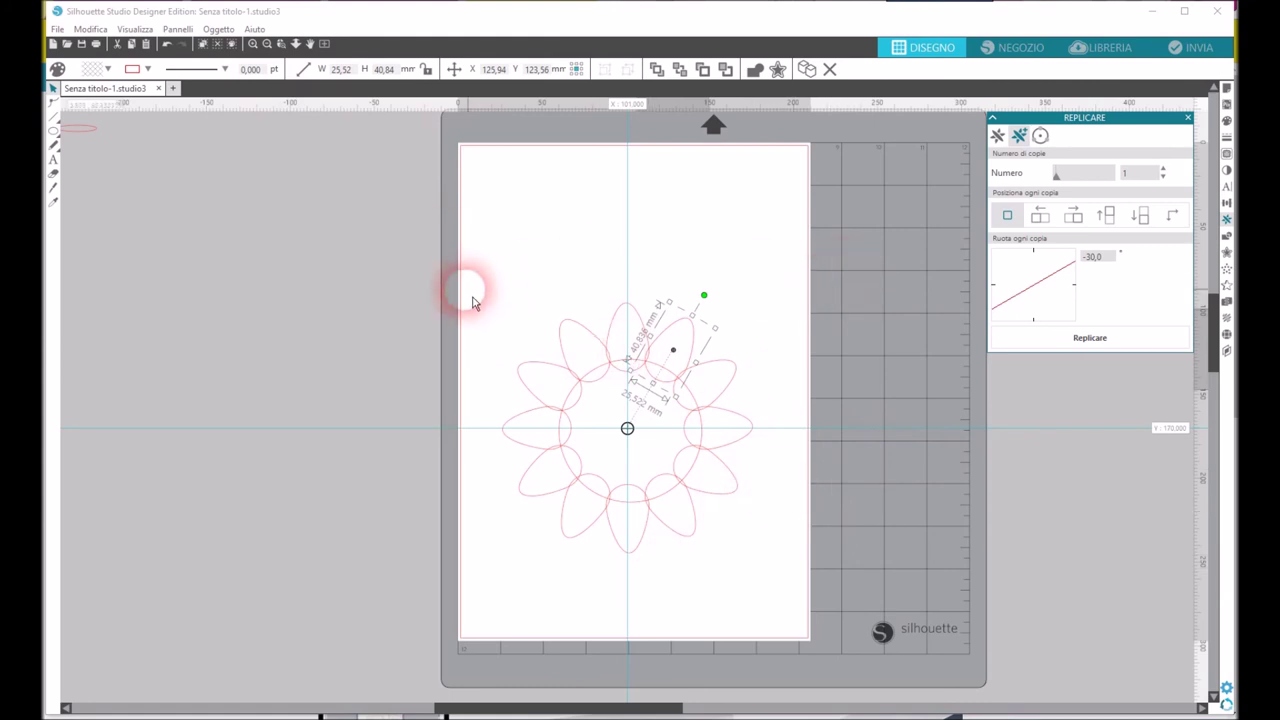
- Select all the petals and the large circle, weld them into one flower outline, and deselect it
{"action": "left_click_drag", "start_coordinate": [471, 294], "coordinate": [792, 618]}
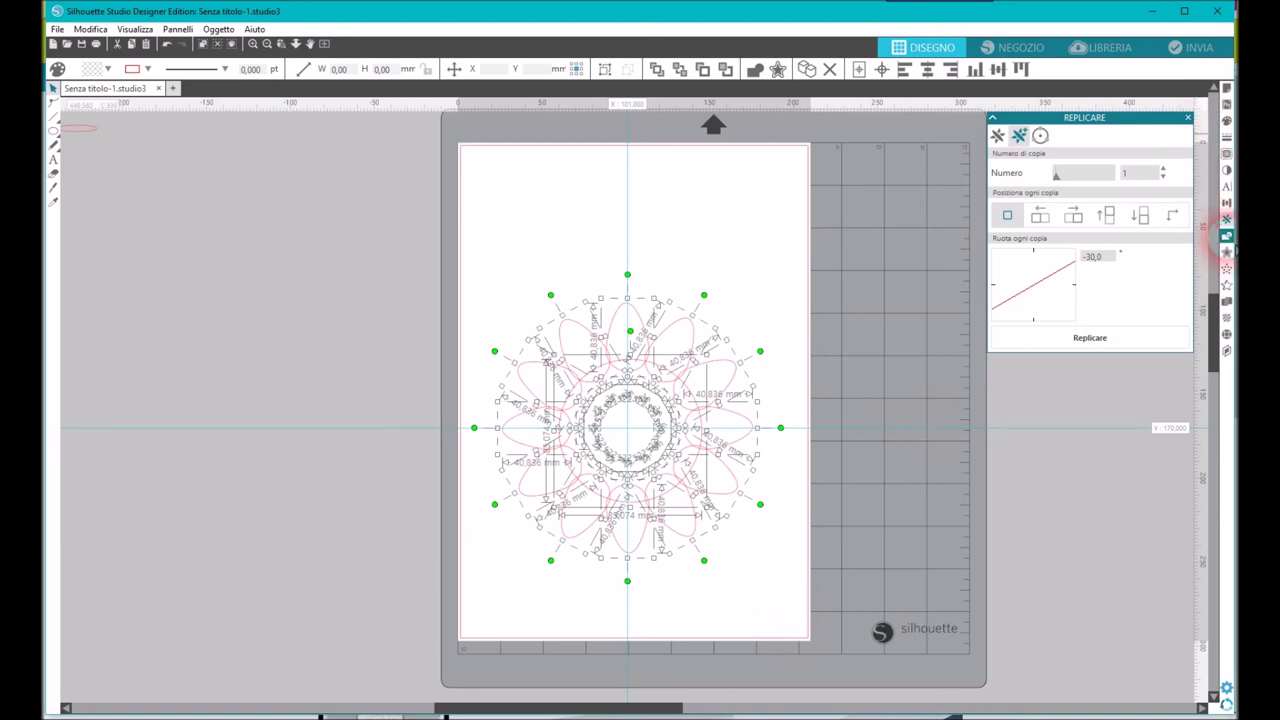
{"action": "left_click", "coordinate": [1227, 236]}
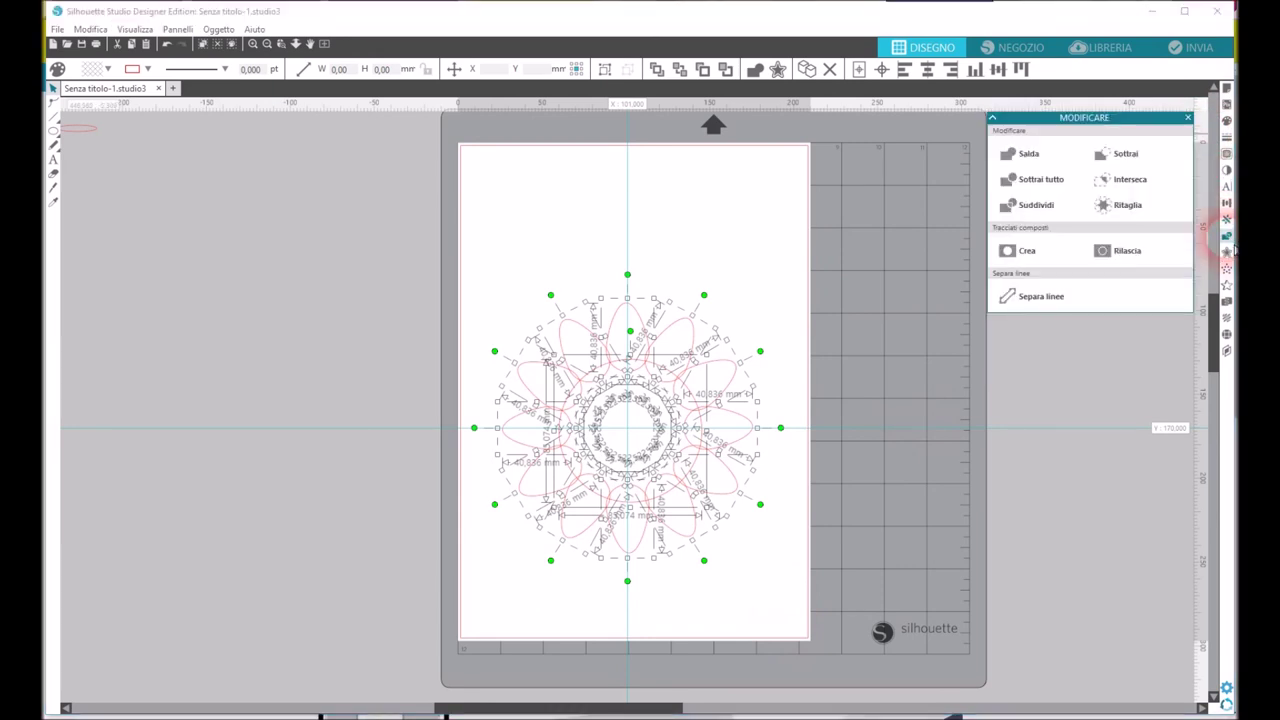
{"action": "left_click", "coordinate": [1033, 167]}
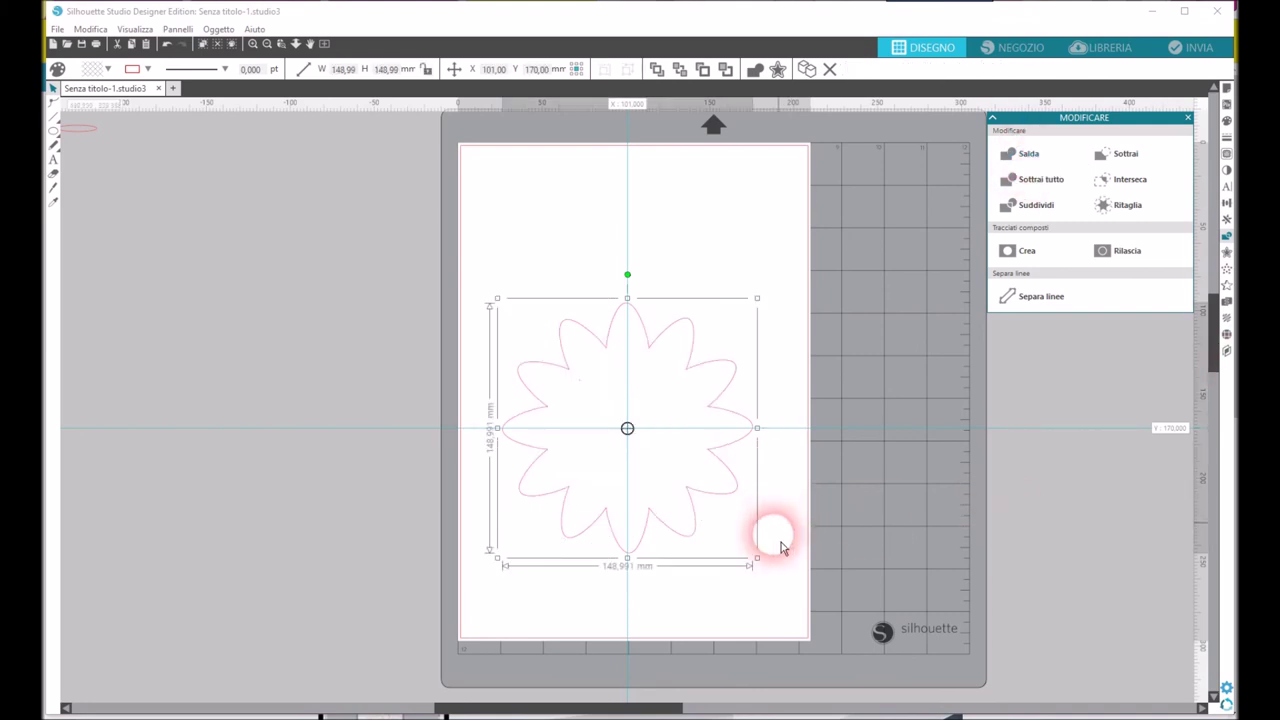
{"action": "left_click", "coordinate": [726, 432]}
{"action": "mouse_move", "coordinate": [737, 423]}
{"action": "left_mouse_down"}
{"action": "mouse_move", "coordinate": [777, 321]}
{"action": "mouse_move", "coordinate": [726, 414]}
{"action": "mouse_move", "coordinate": [737, 423]}
{"action": "left_mouse_up"}
{"action": "left_click", "coordinate": [1051, 354]}
- Draw a small circle at the flower's centre, around the guide intersection
{"action": "left_click", "coordinate": [54, 131]}
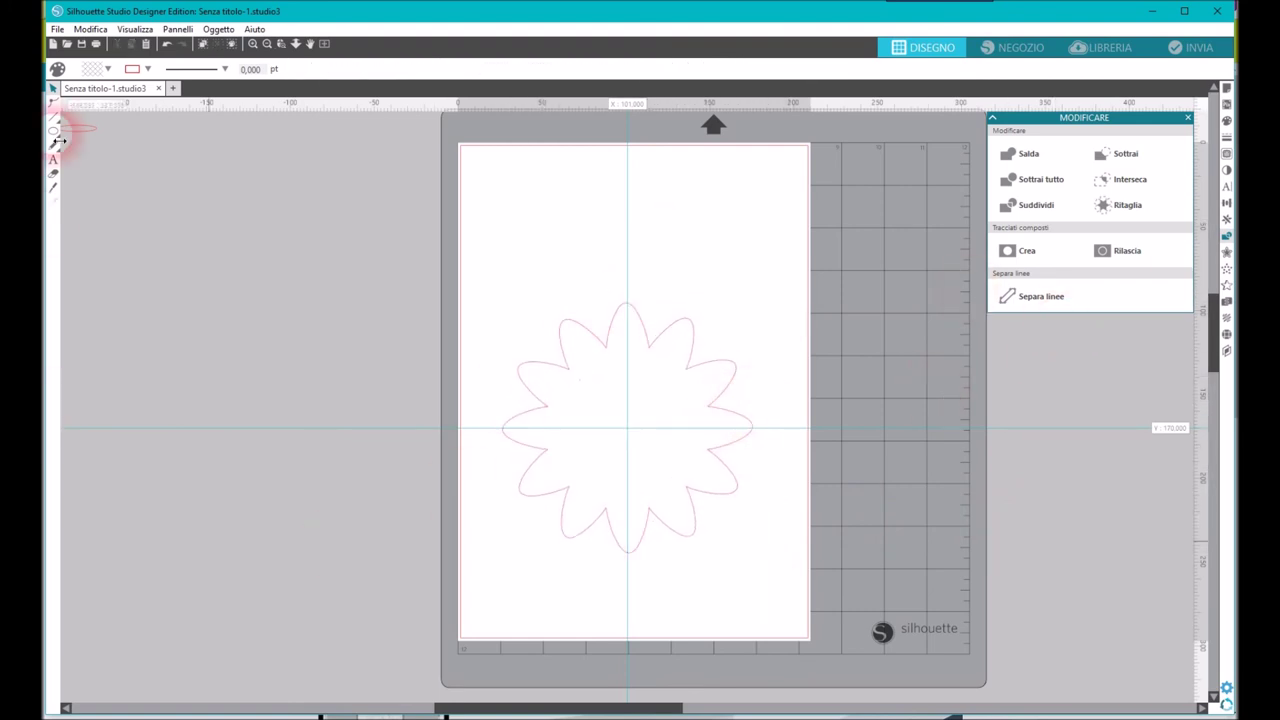
{"action": "left_click_drag", "start_coordinate": [604, 405], "coordinate": [656, 452]}
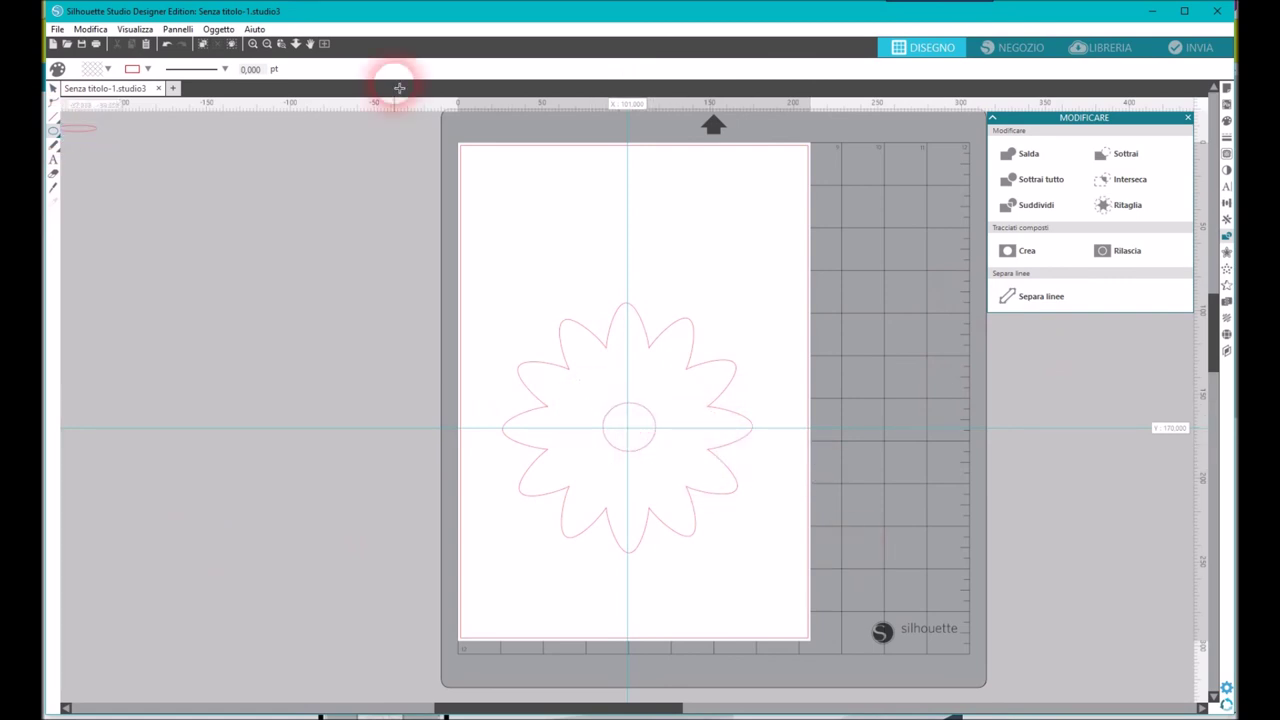